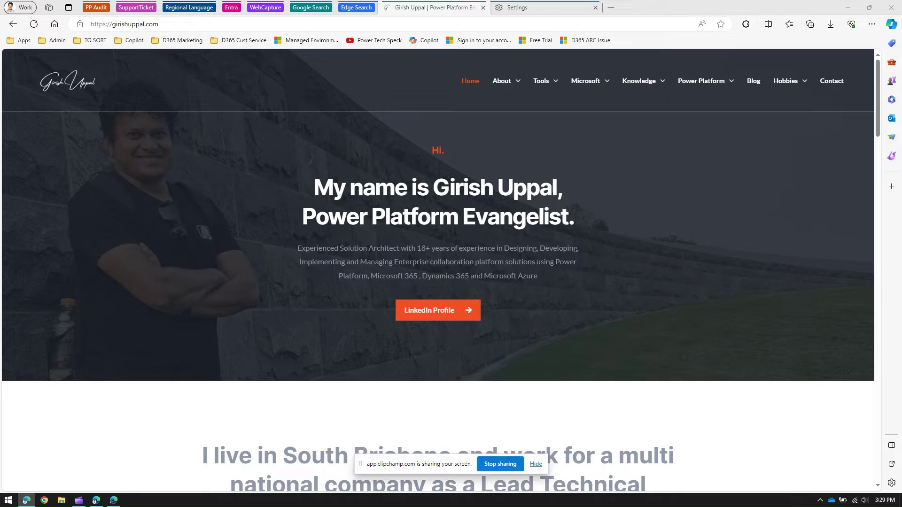
left_click(113, 500)
double_click(435, 184)
left_click(453, 271)
left_click(592, 228)
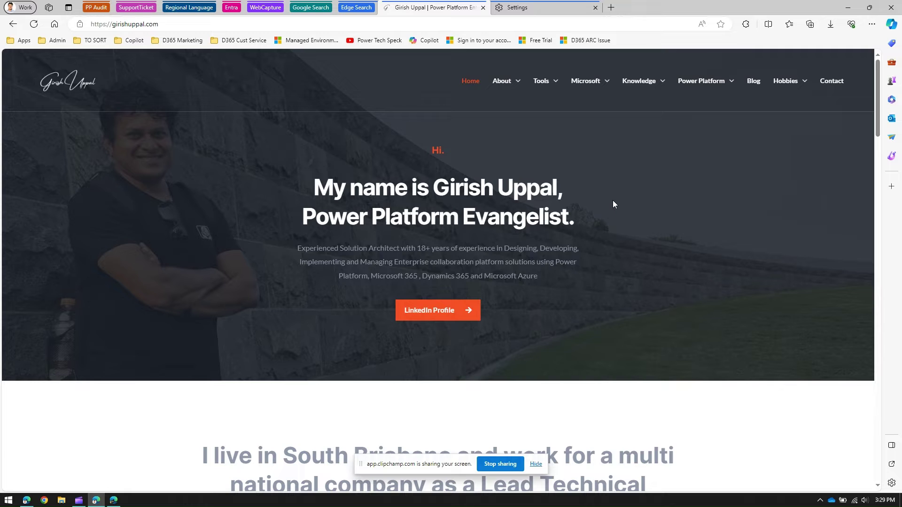
- Find "technical" on the personal website's home page and move forward and backward through the matches
key("ctrl+f")
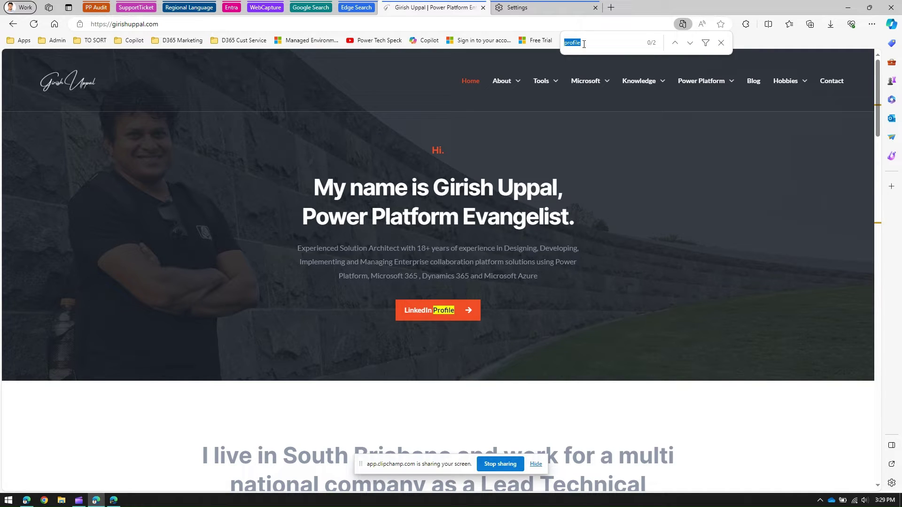
type("technical")
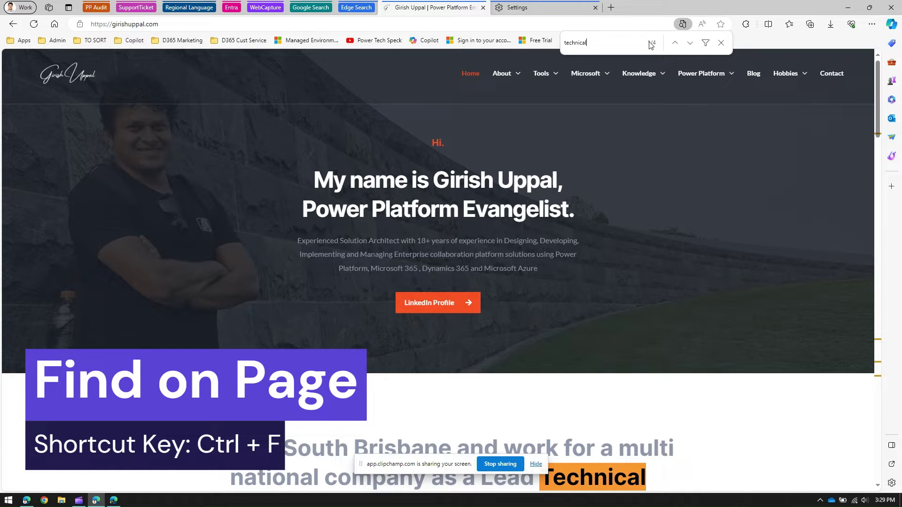
left_click(690, 44)
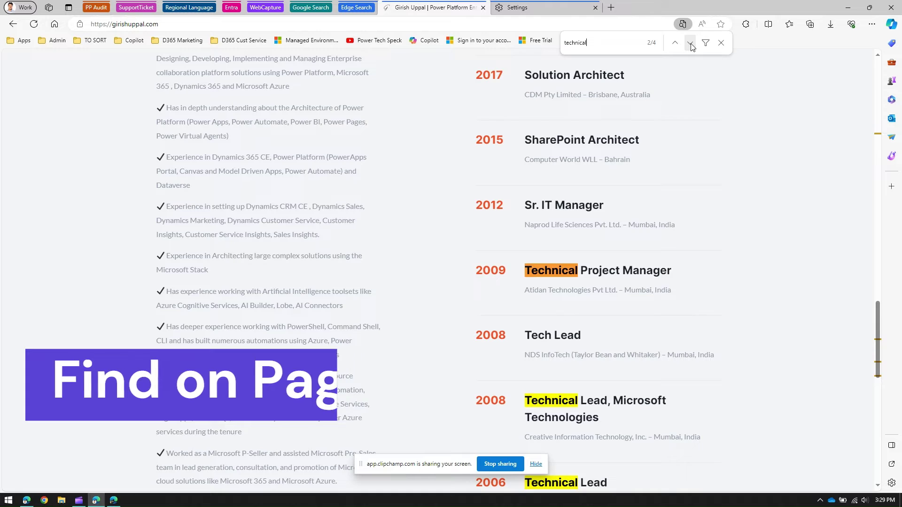
left_click(690, 43)
left_click(690, 43)
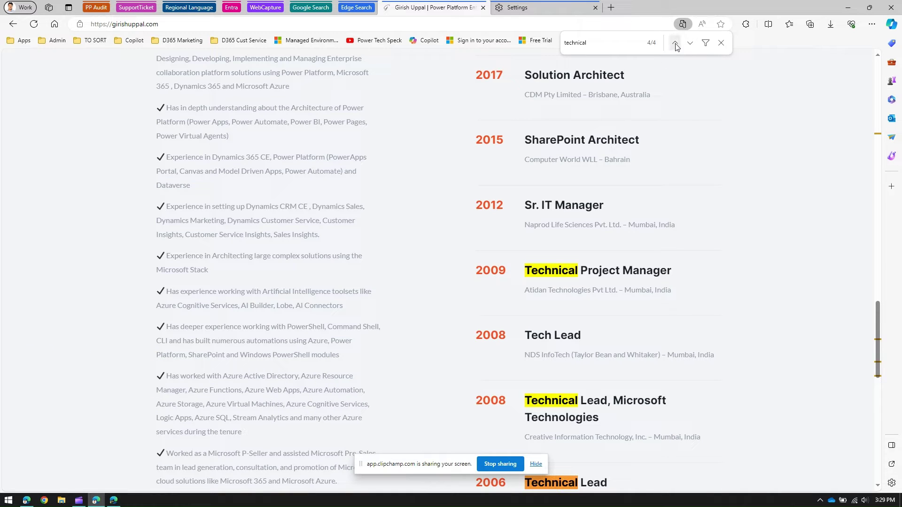
left_click(675, 43)
left_click(675, 43)
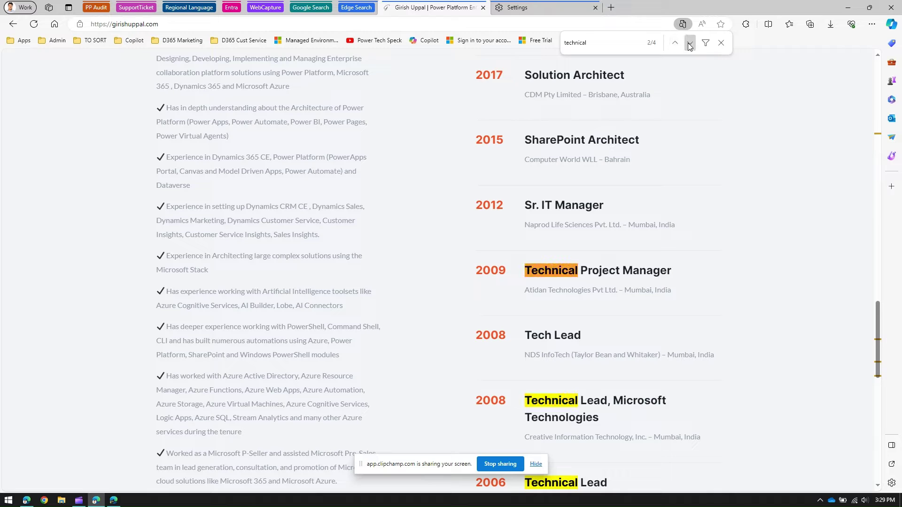
left_click(689, 43)
- Restrict the page search to matching case, search for "Technical" with a capital T, and close the search
left_click(705, 45)
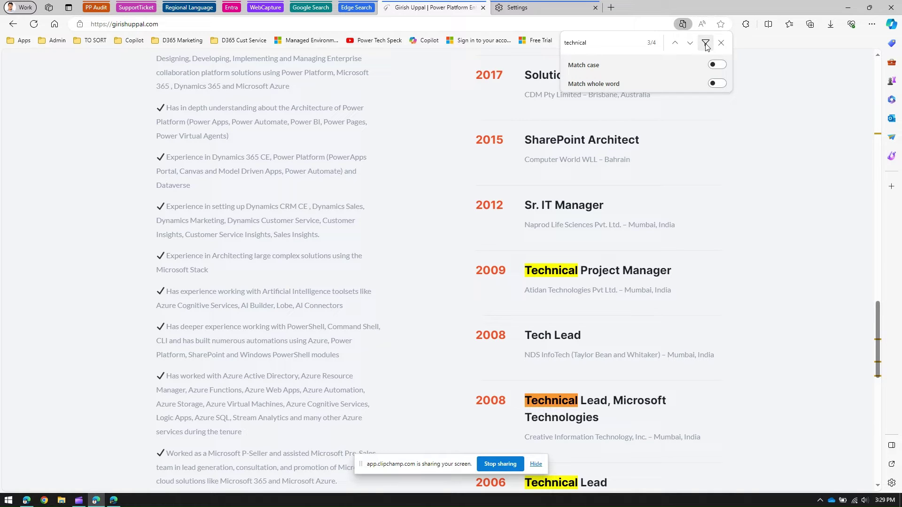
left_click(719, 65)
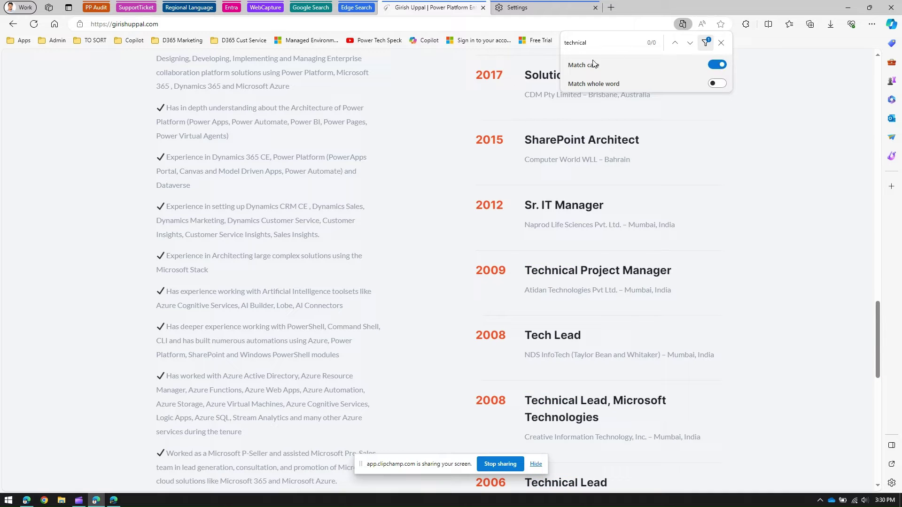
left_click(566, 43)
key("BackSpace")
type("T")
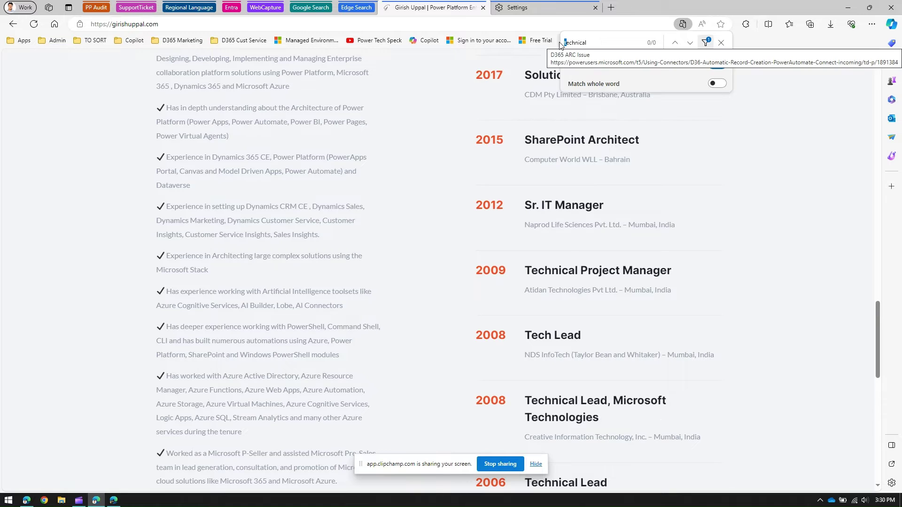
key("Return")
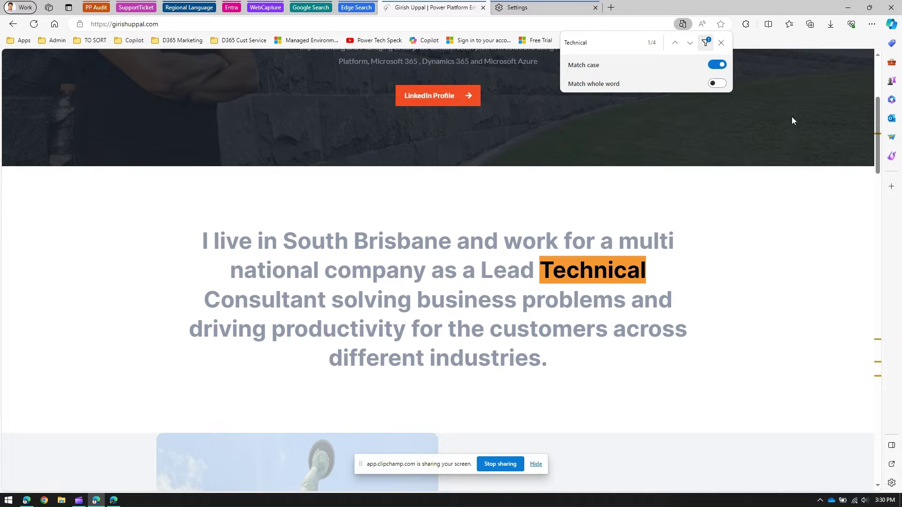
left_click(721, 42)
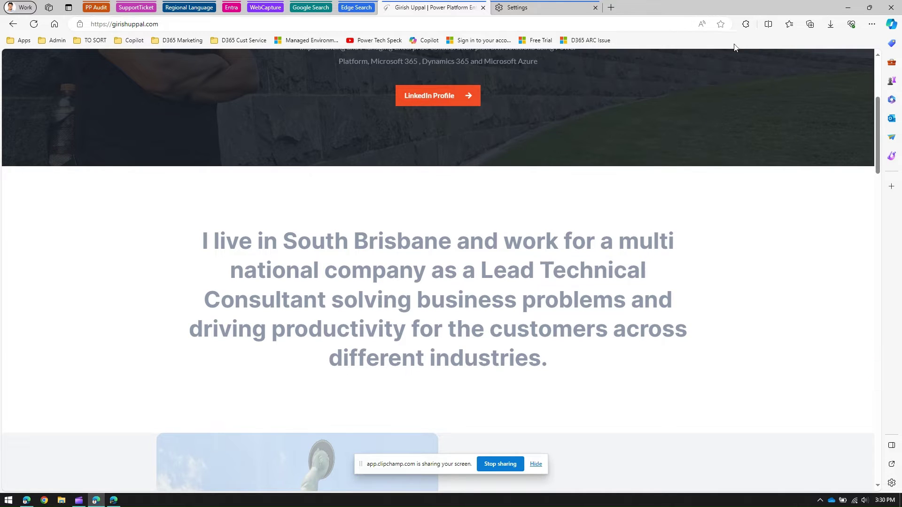
- Launch the desktop search bar from the browser and minimize the browser window
left_click(872, 23)
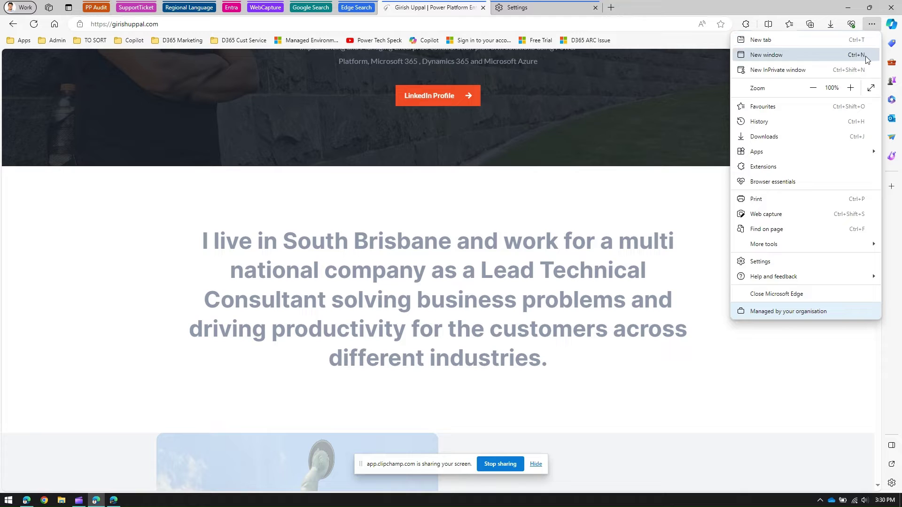
mouse_move(821, 243)
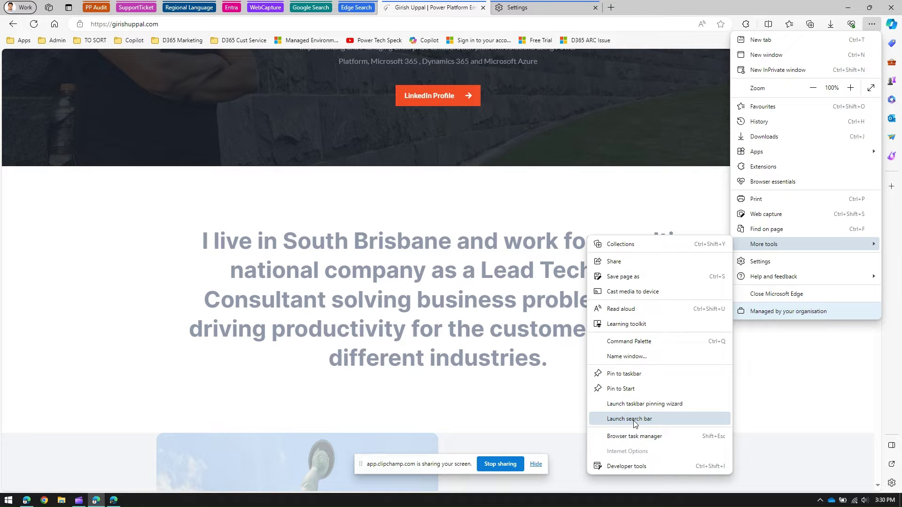
left_click(629, 419)
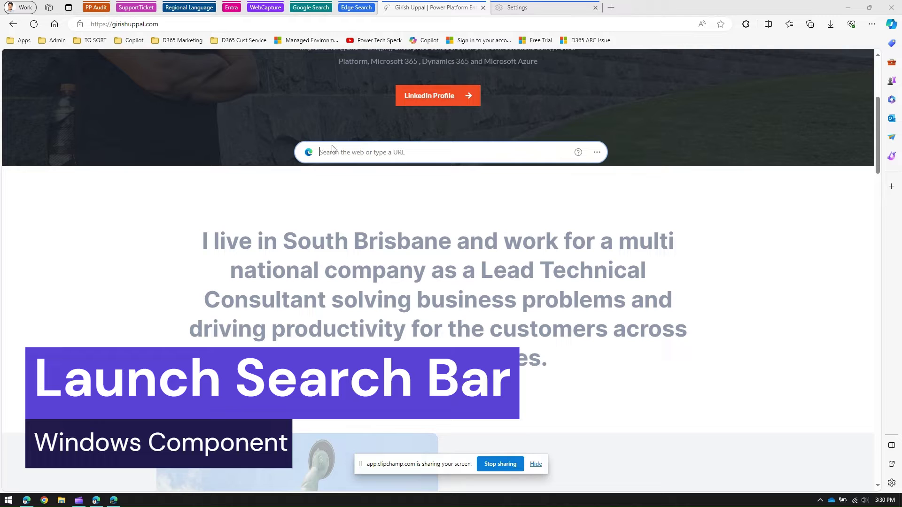
left_click(848, 12)
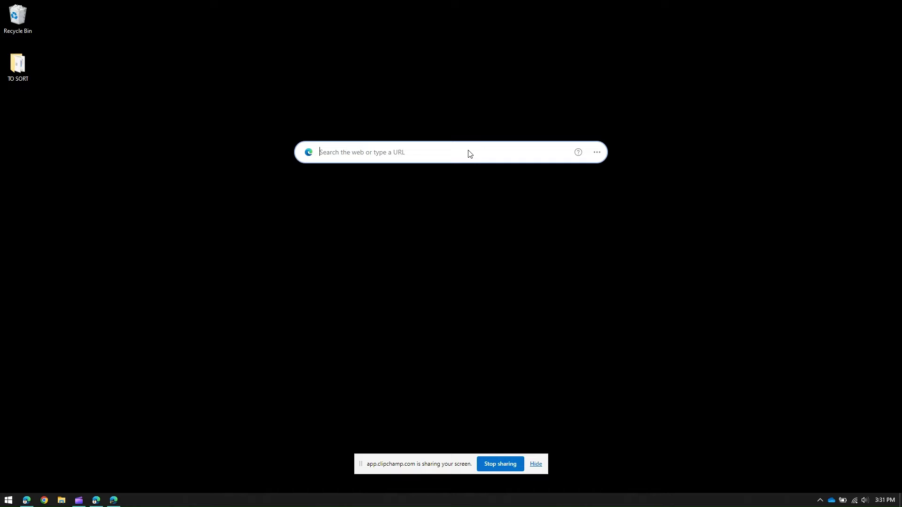
- Search the web from the desktop search bar using the suggestion that combines the site owner's name with "Power Apps"
type("girish")
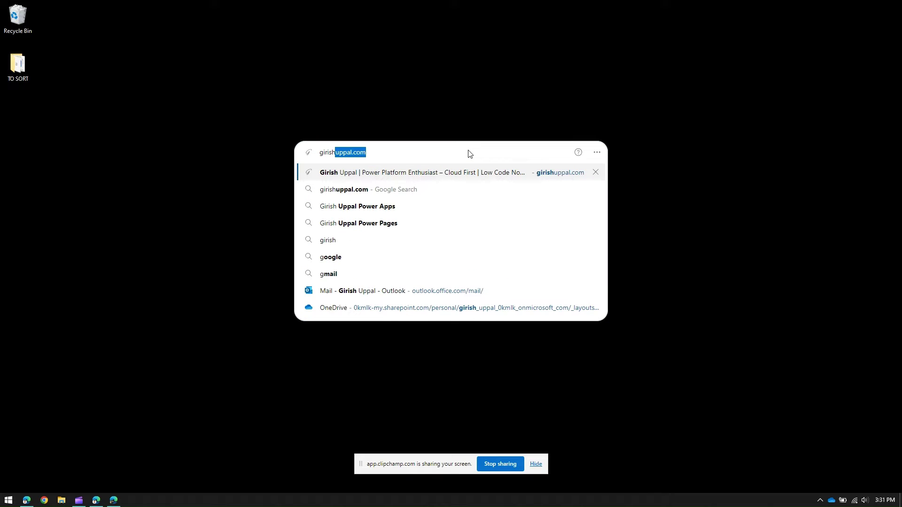
type(" uppal")
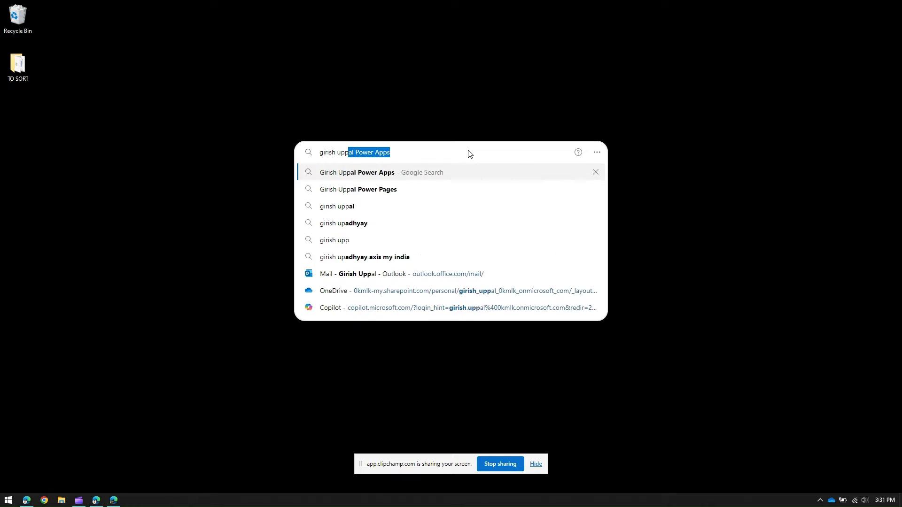
left_click(410, 173)
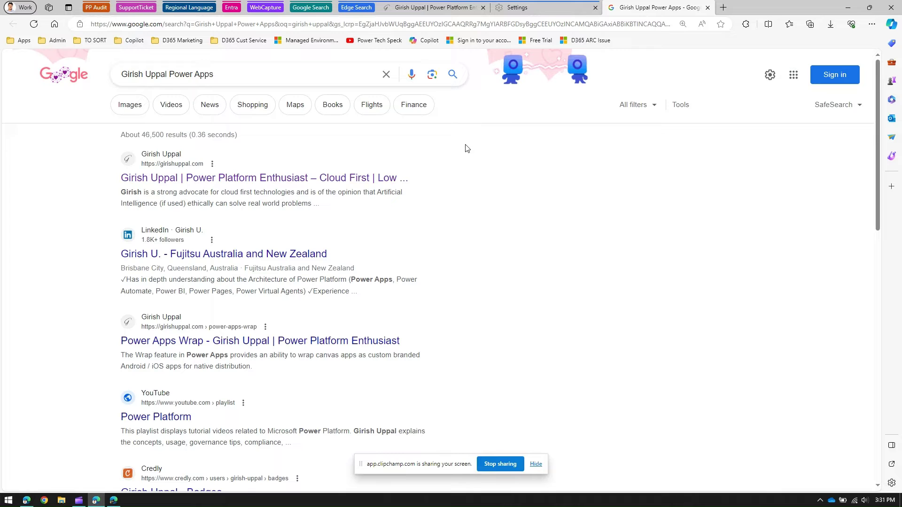
- Minimize the browser and read through all the help tips of the desktop search bar
left_click(847, 8)
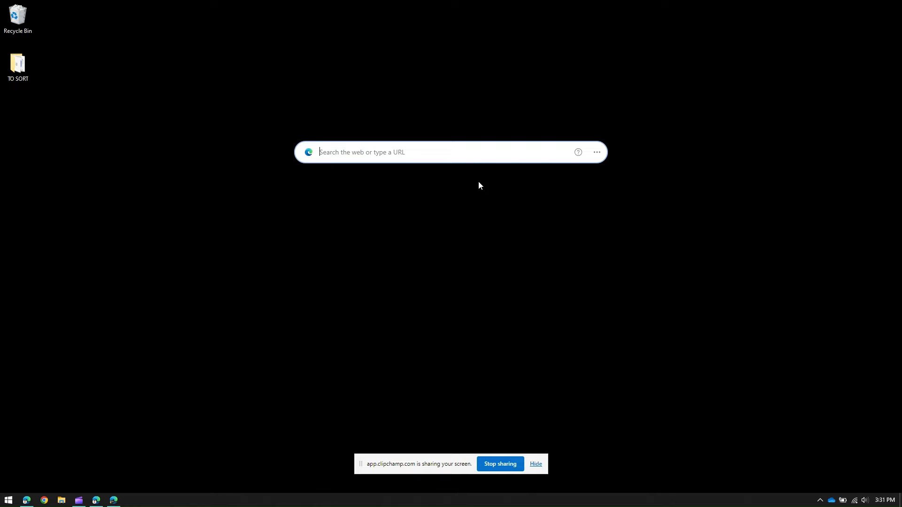
left_click(578, 152)
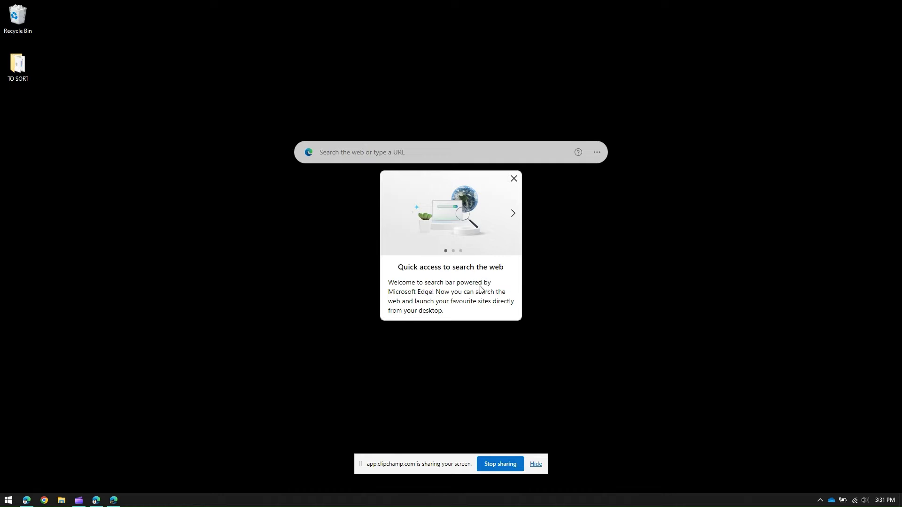
left_click(513, 212)
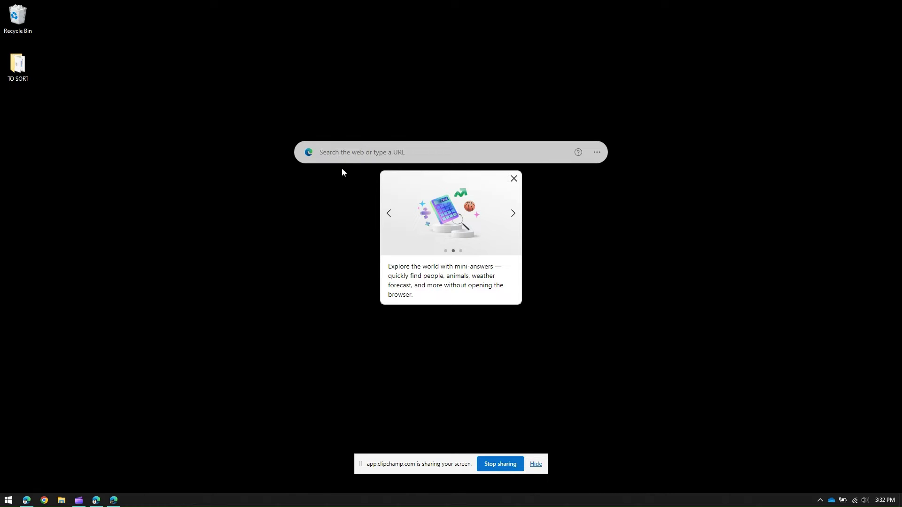
left_click(513, 214)
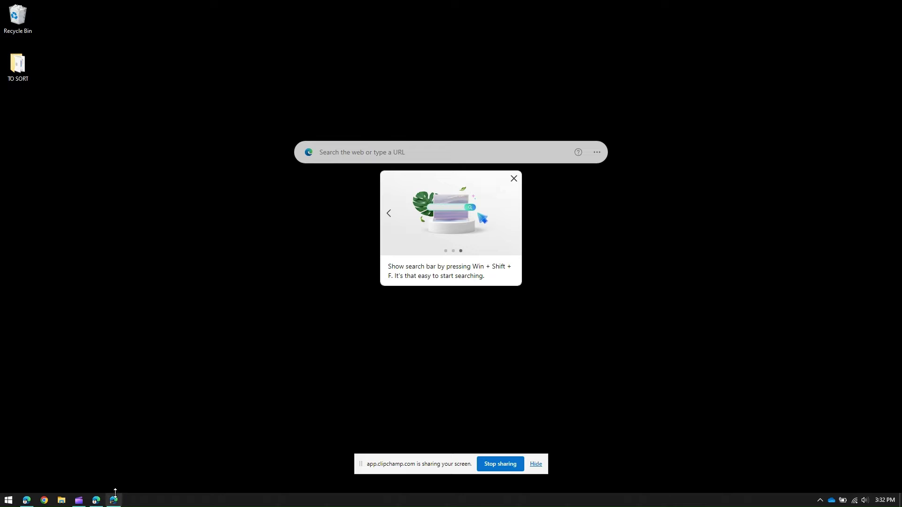
- Return to Microsoft Edge, hide the screen-sharing notice, and search the browser settings for "password"
left_click(96, 499)
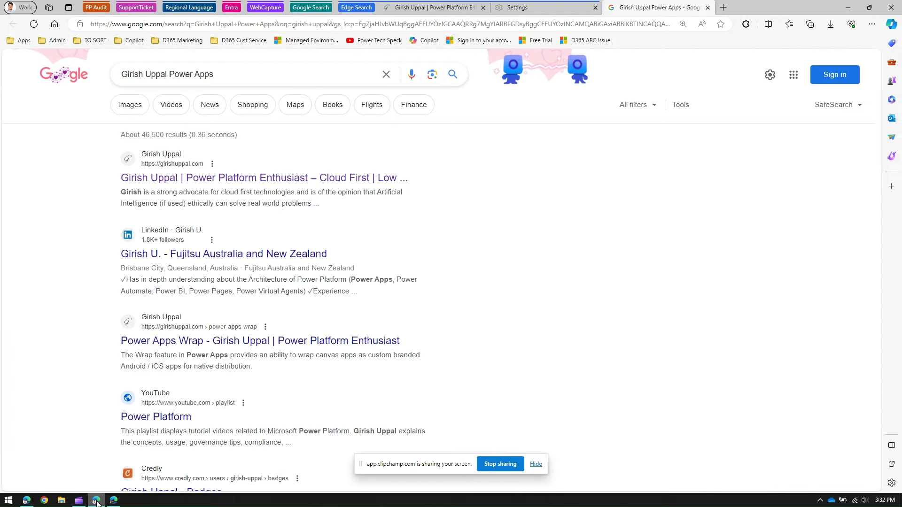
left_click(536, 464)
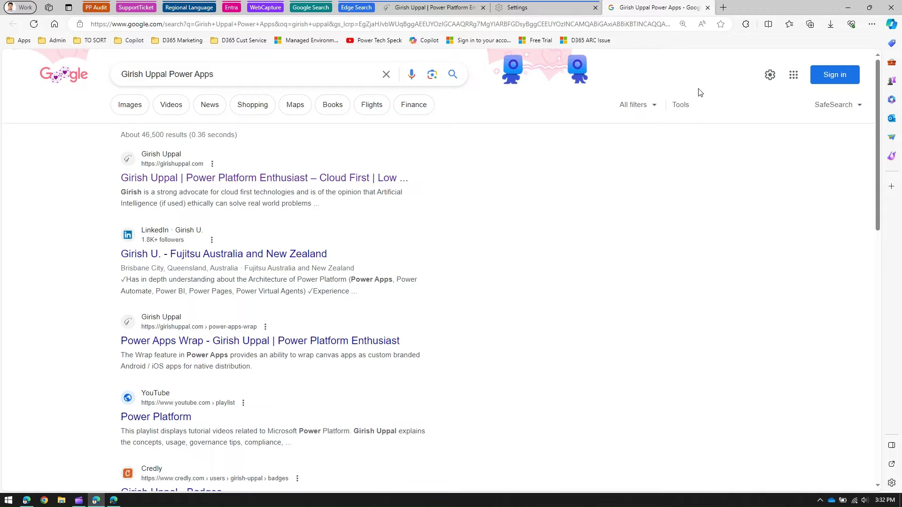
left_click(872, 24)
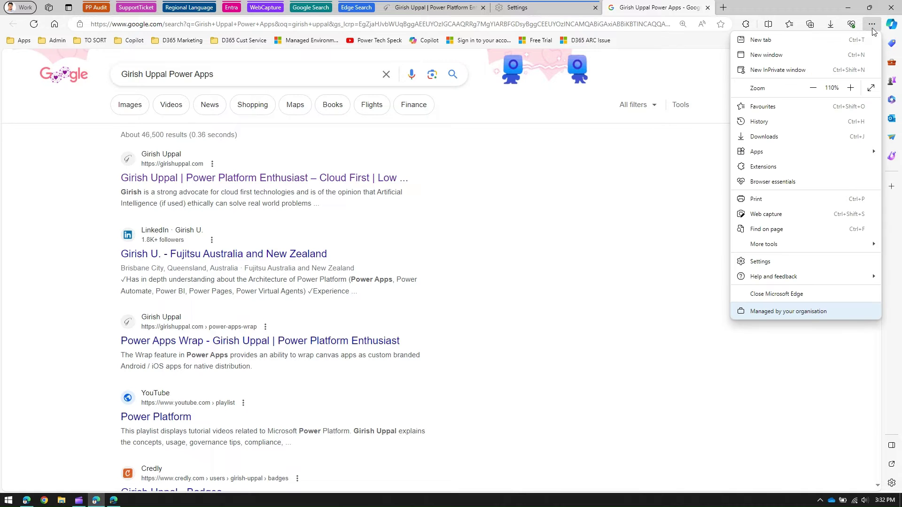
left_click(809, 260)
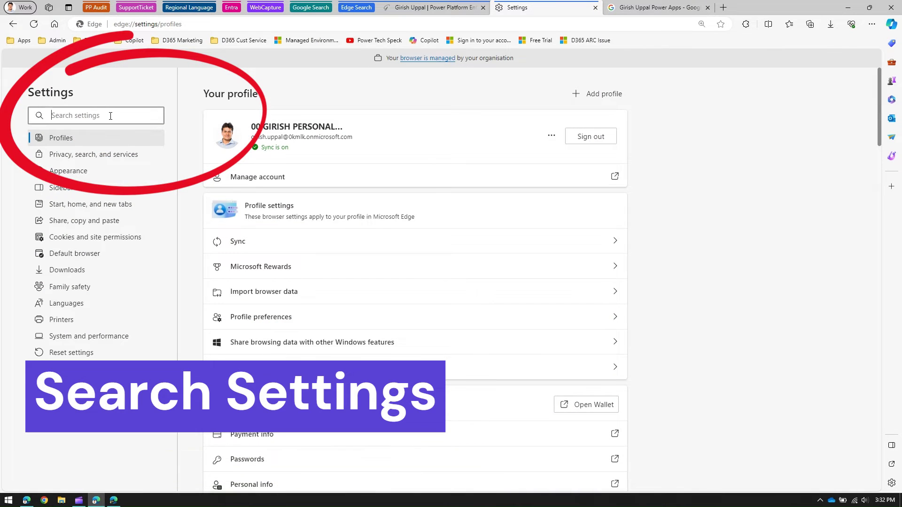
type("password")
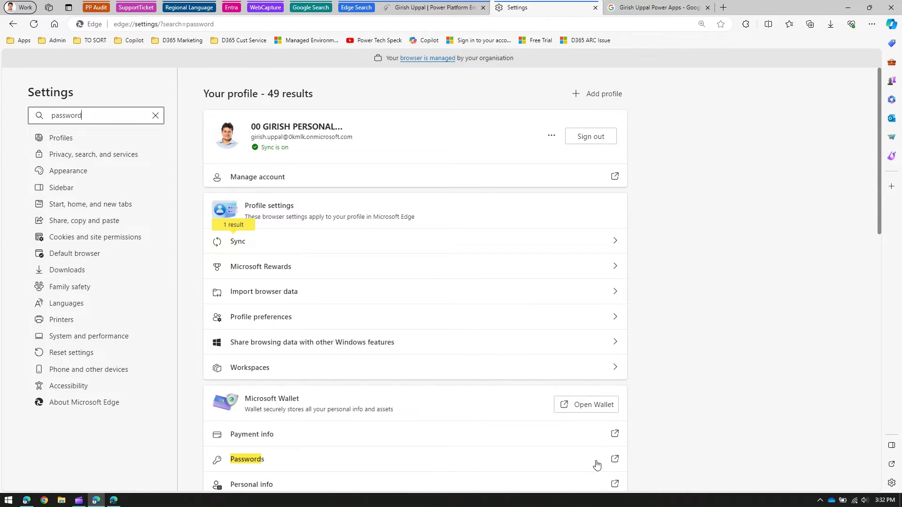
- Open the saved passwords in Microsoft Wallet, filter them by "github", and clear the filter
left_click(616, 464)
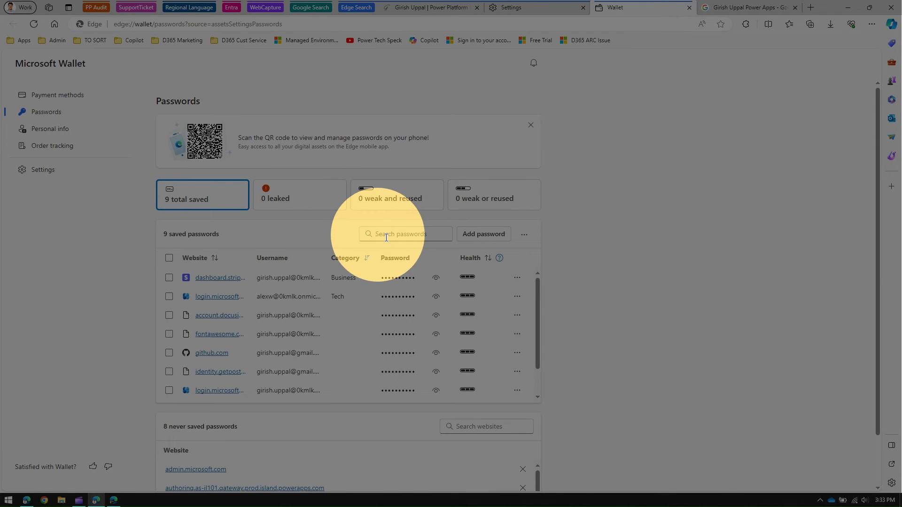
left_click(390, 235)
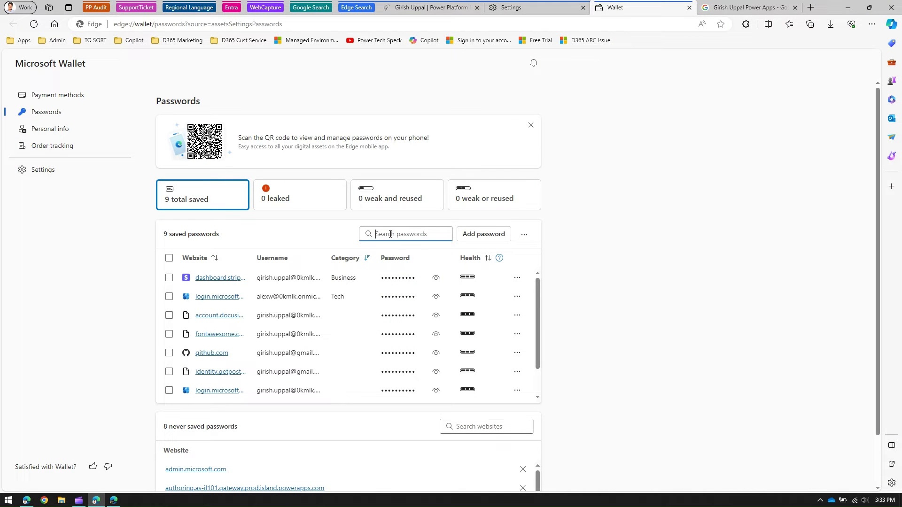
type("github")
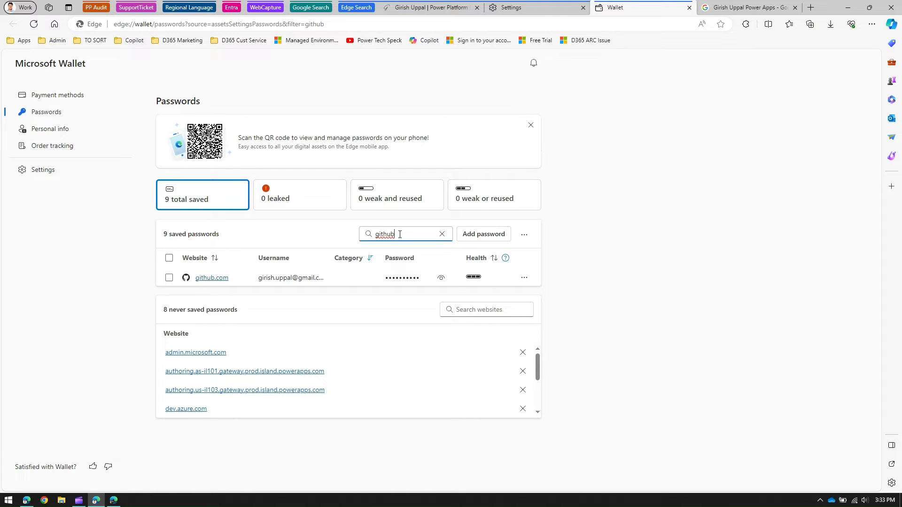
left_click(442, 235)
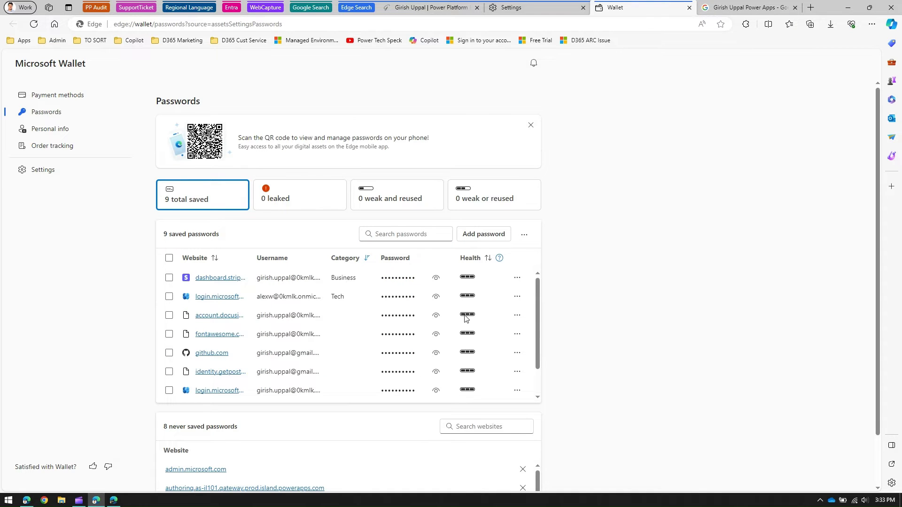
- Filter the never-saved websites by "azure" and return to the personal website's tab
left_click(474, 428)
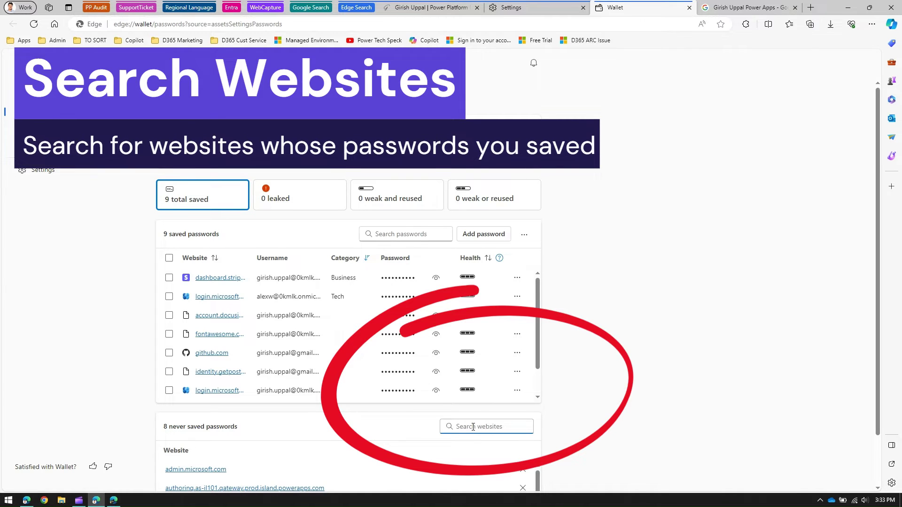
type("azure")
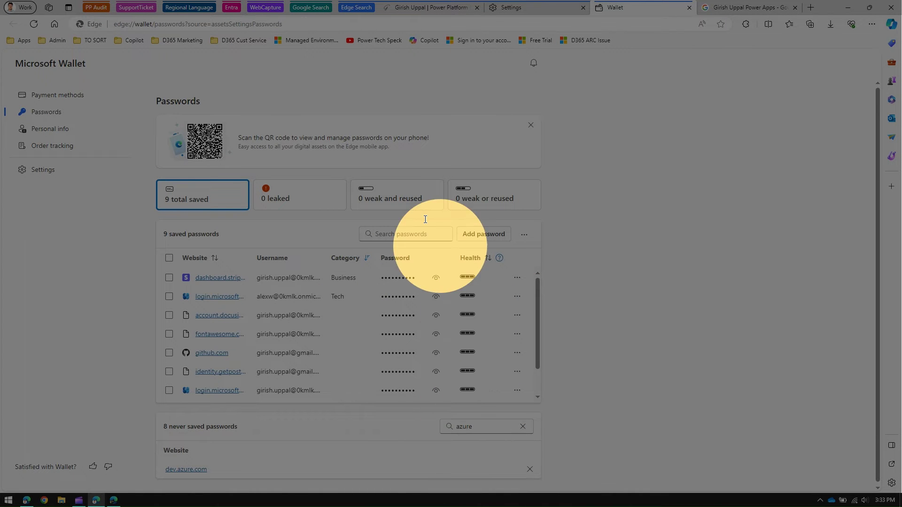
left_click(509, 8)
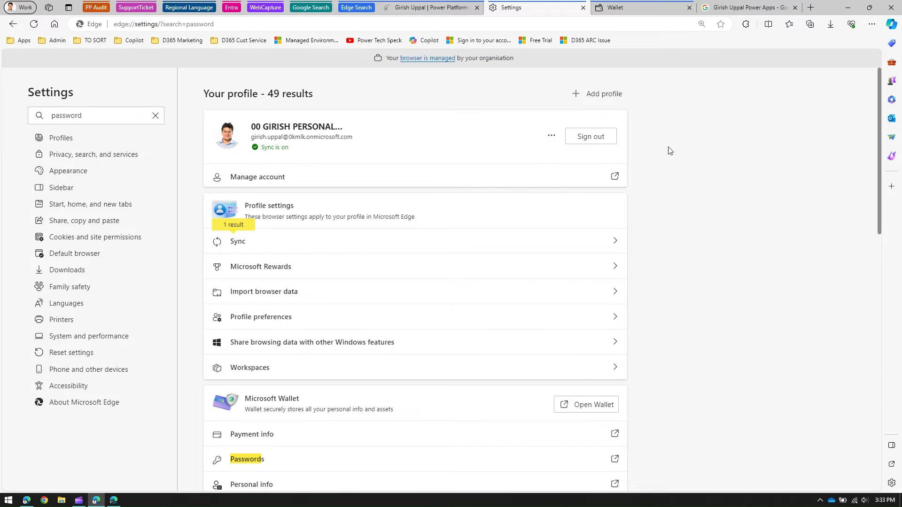
left_click(427, 10)
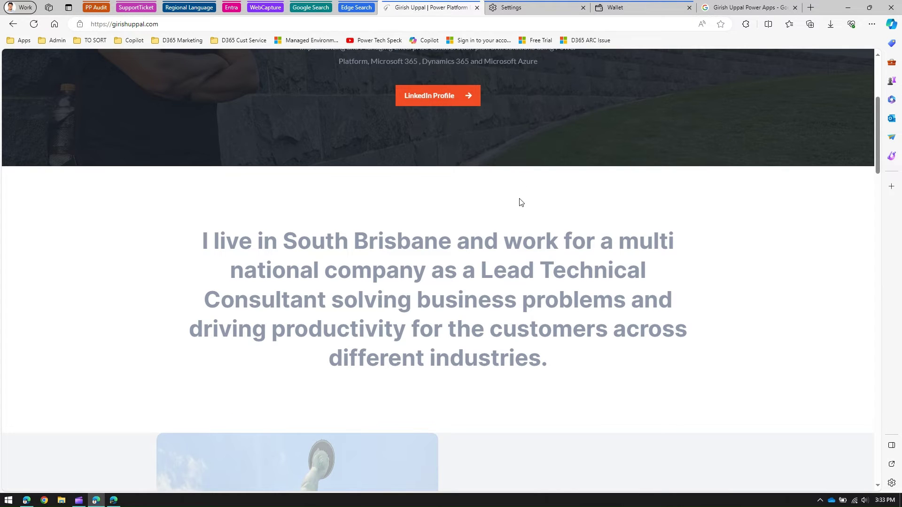
- Open and dismiss the Command Palette on the personal website's page, and check its shortcut among the browser's additional tools
scroll(520, 202, "up", 5)
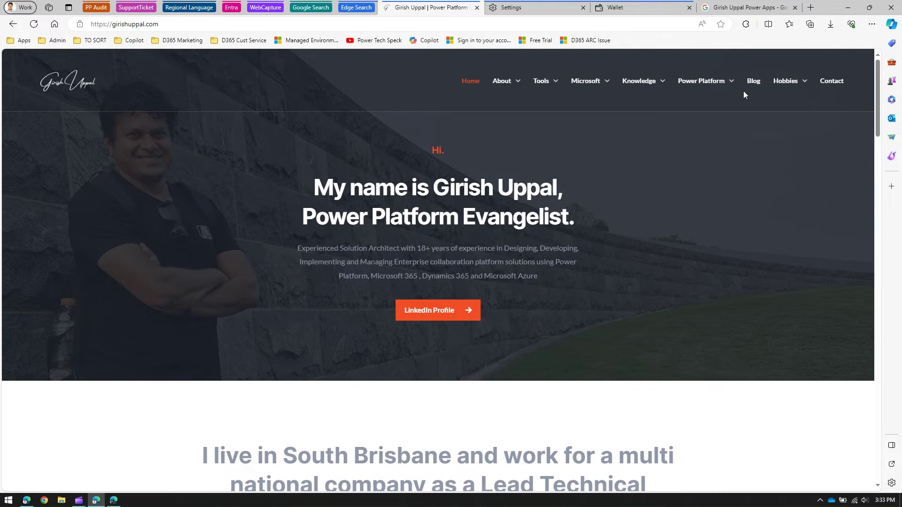
left_click(873, 25)
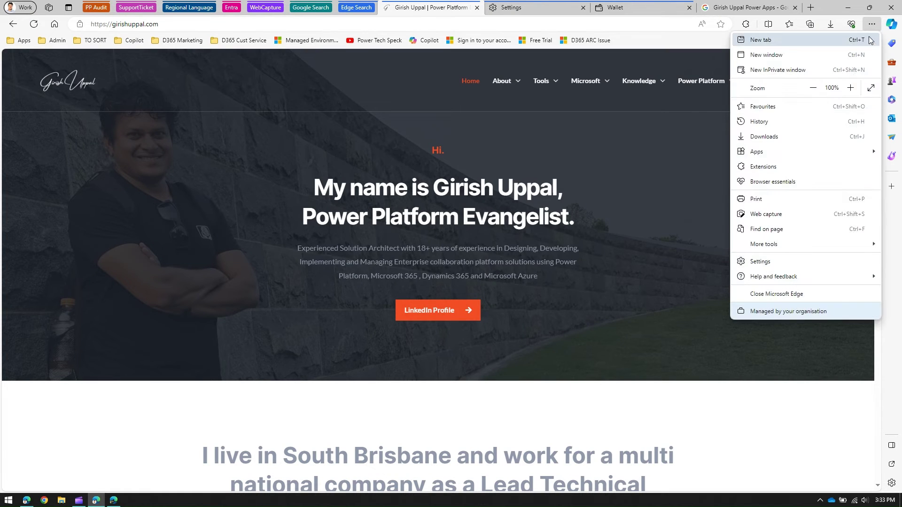
mouse_move(828, 243)
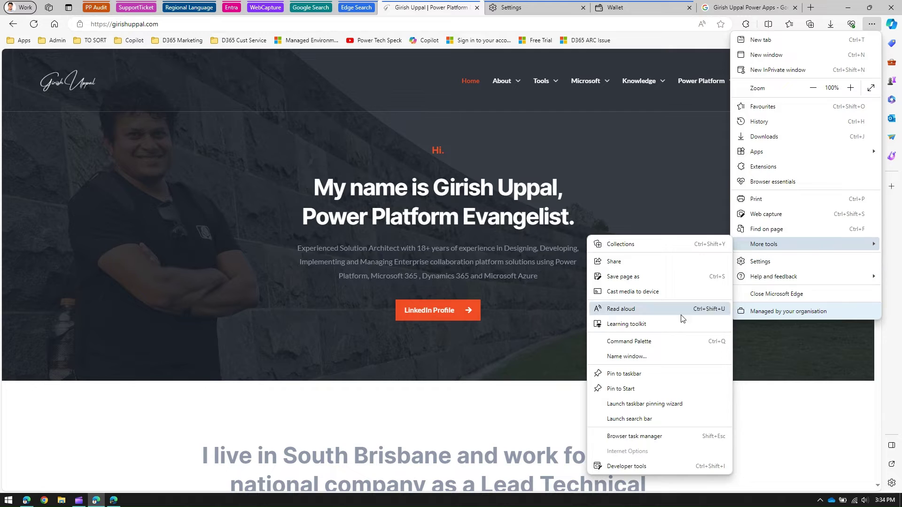
left_click(659, 342)
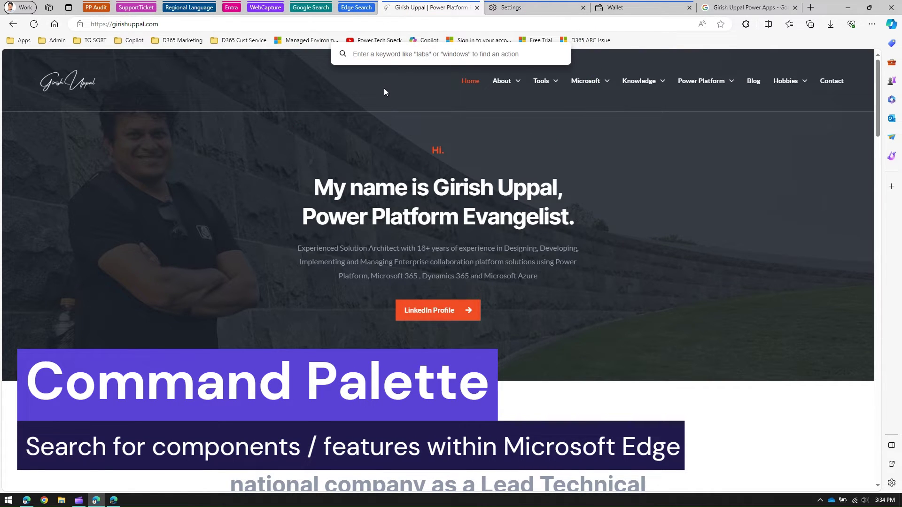
key("Escape")
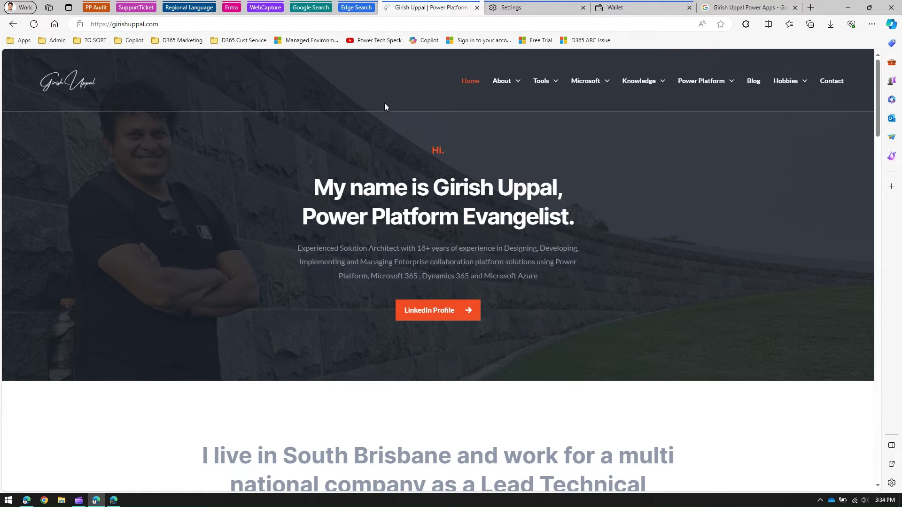
left_click(871, 24)
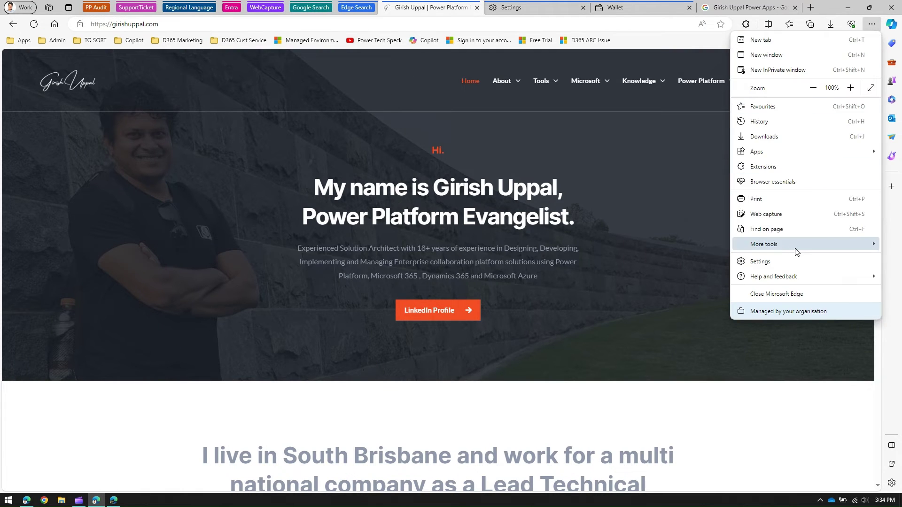
mouse_move(797, 249)
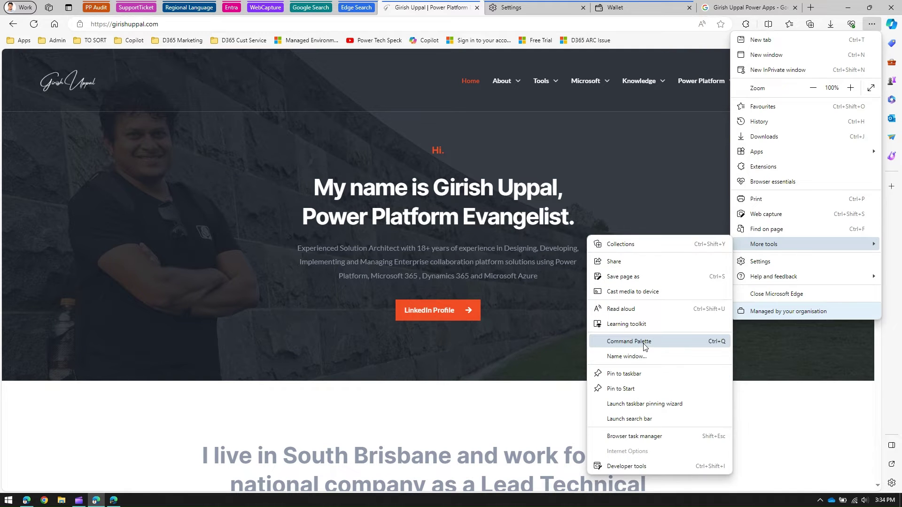
left_click(579, 168)
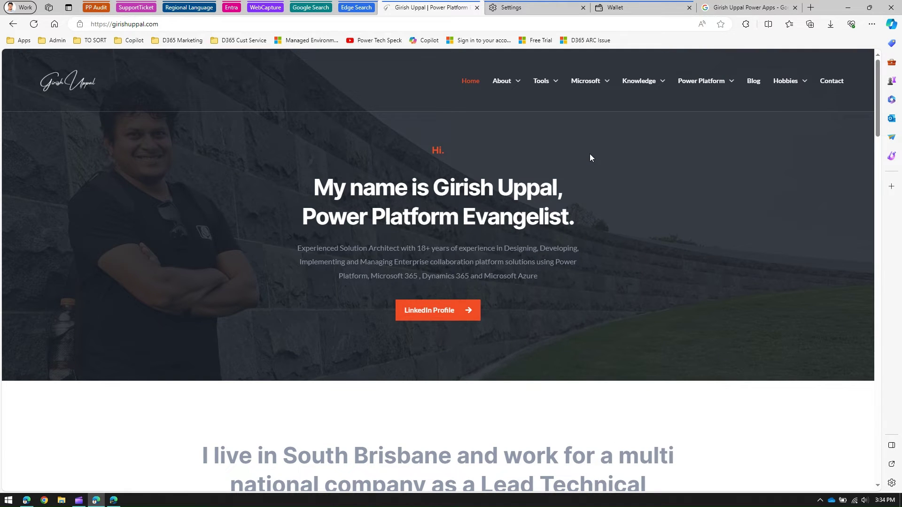
- Search the Command Palette for "tab" and run the Next tab command
key("ctrl+shift+space")
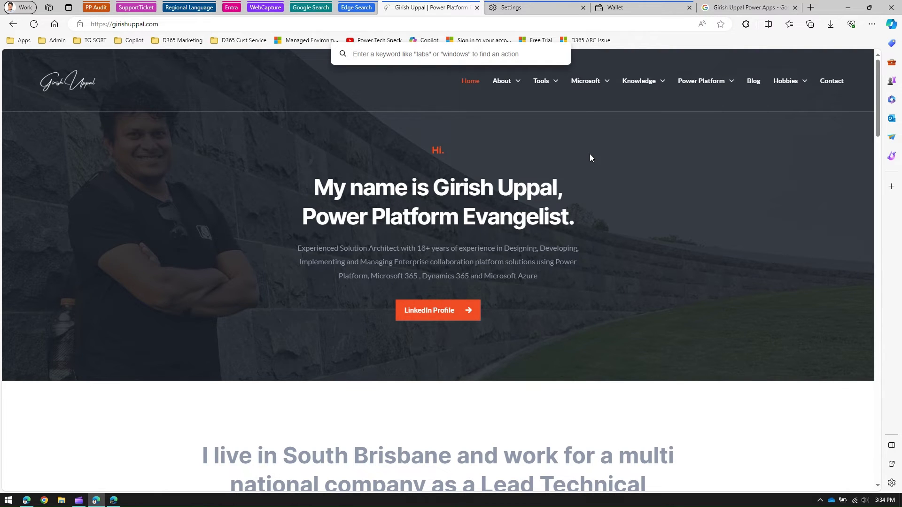
type("tab")
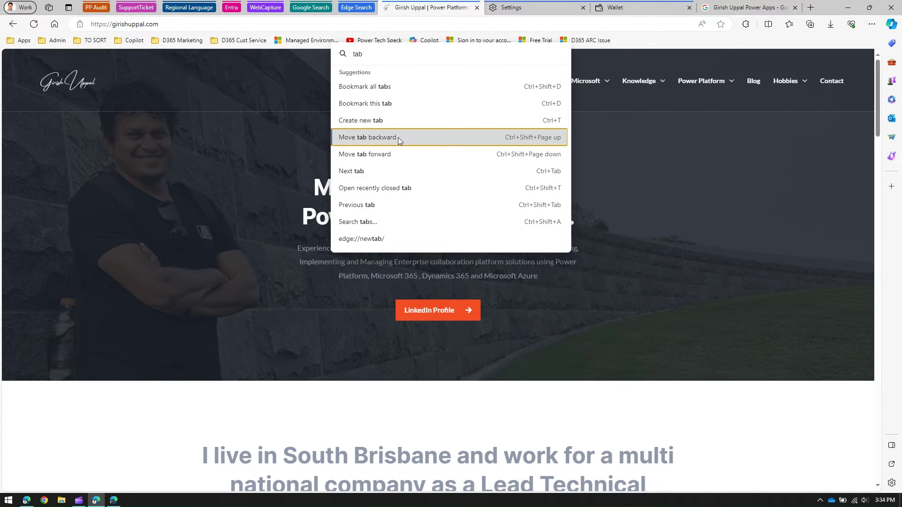
left_click(387, 172)
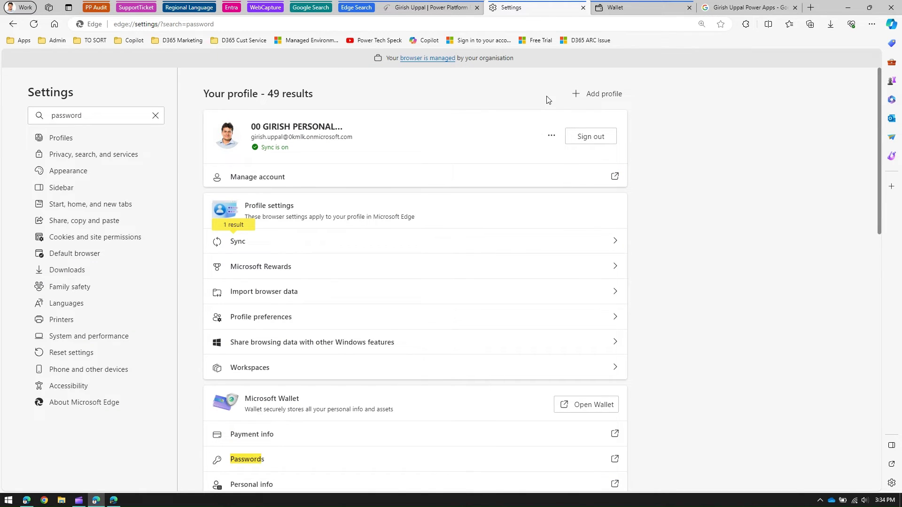
- Bring up the Command Palette on the Settings page and review the commands matching "tab"
key("ctrl+q")
type("t")
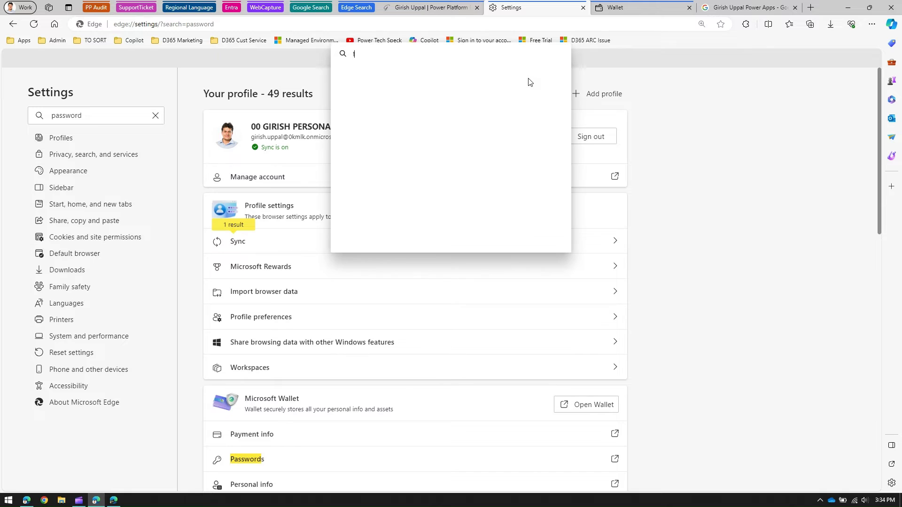
type("ab")
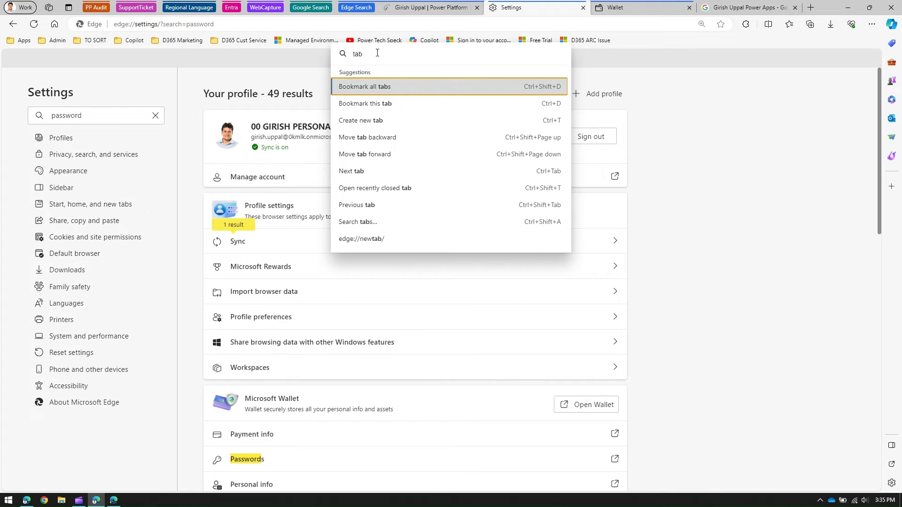
- Change the Command Palette search to "edge", browse the internal browser pages, and open edge://tracing/
left_click_drag(377, 52, 342, 52)
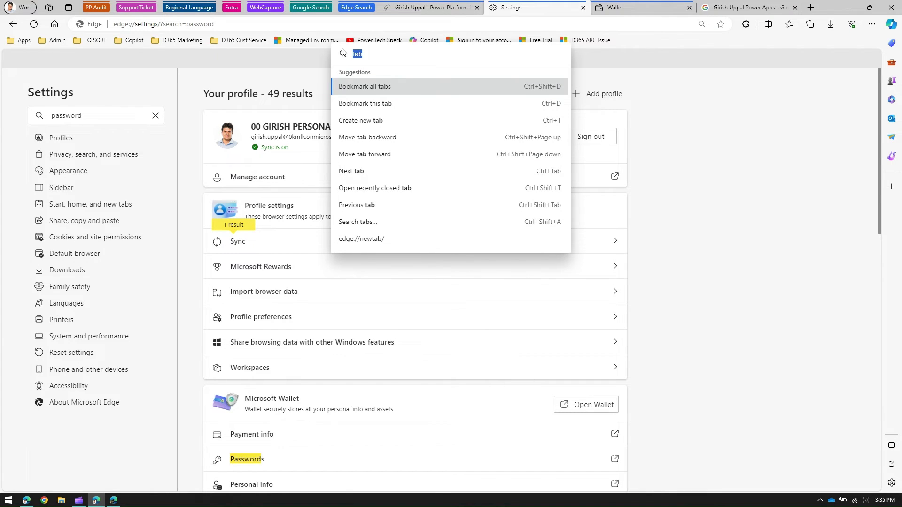
type("edge")
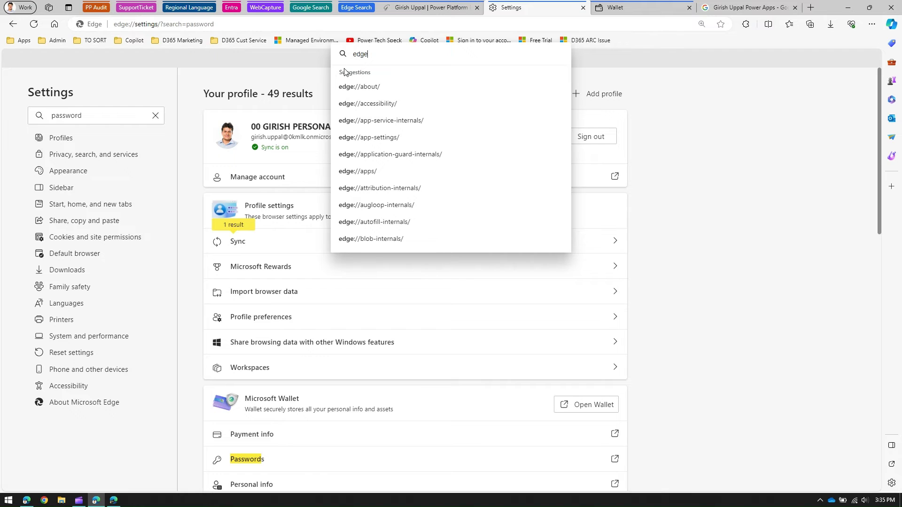
scroll(373, 118, "down", 7)
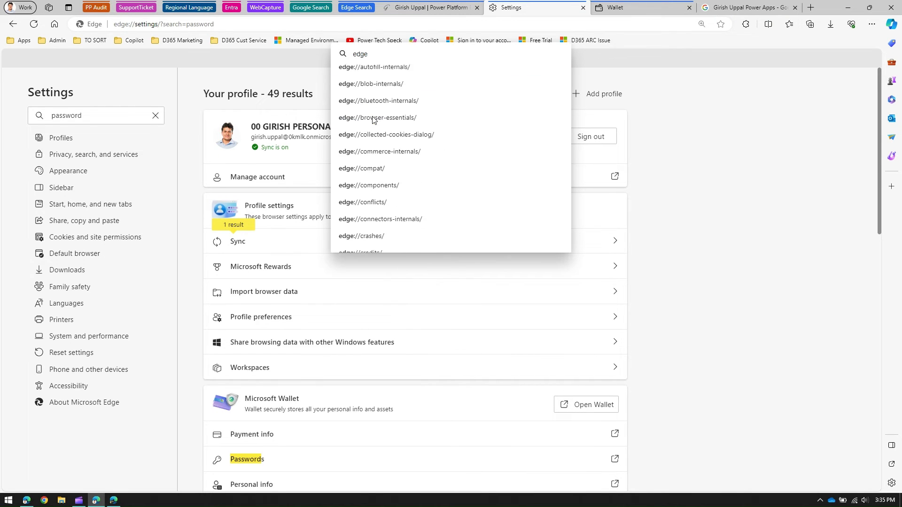
scroll(373, 123, "down", 4)
scroll(372, 122, "down", 4)
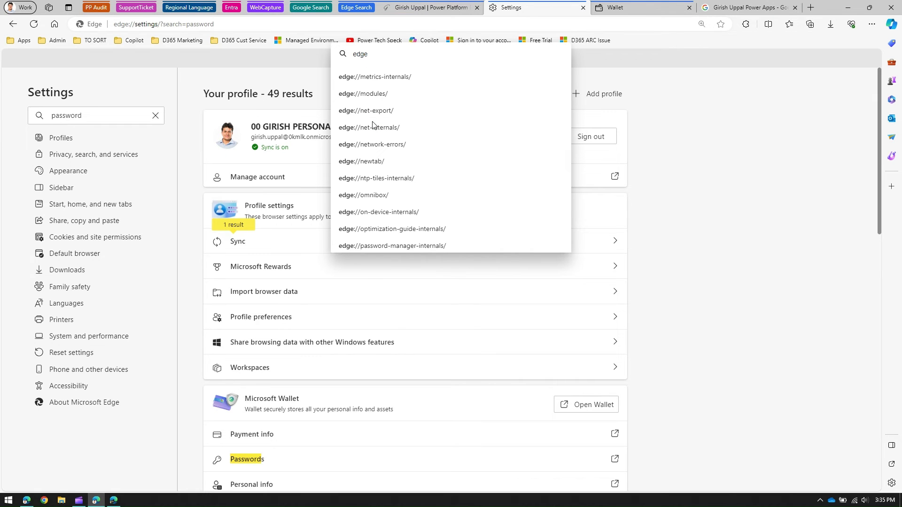
scroll(372, 125, "down", 5)
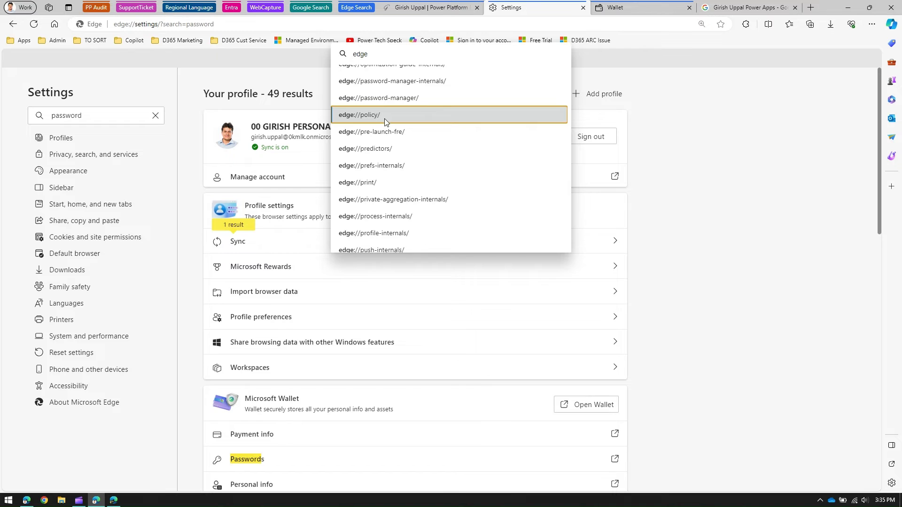
scroll(386, 141, "down", 5)
scroll(385, 141, "down", 1)
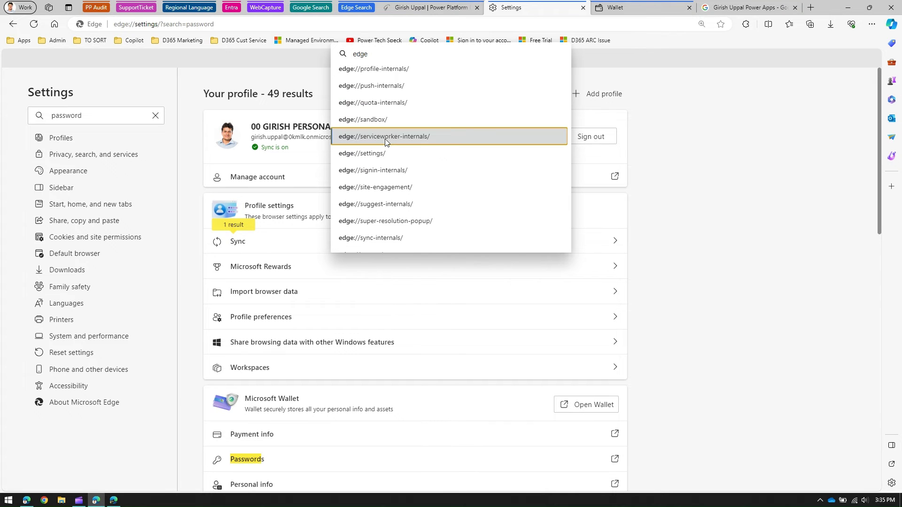
scroll(385, 141, "down", 3)
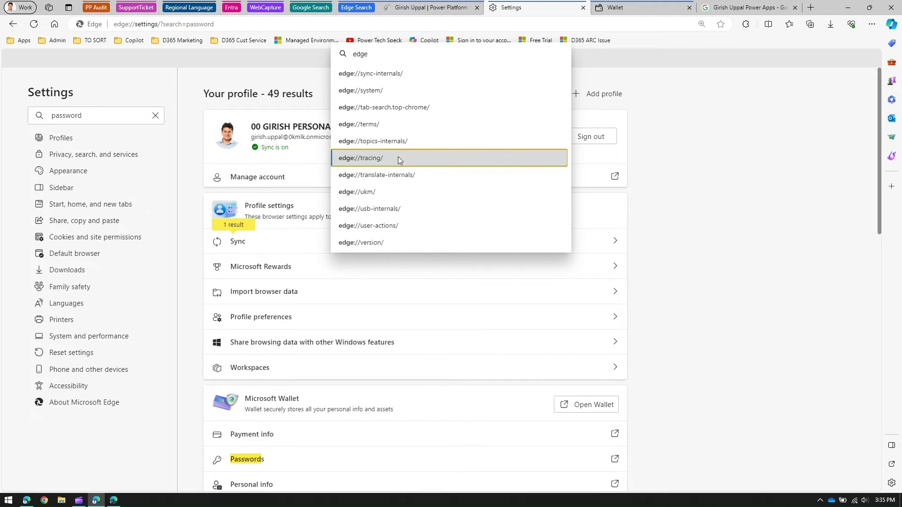
left_click(394, 158)
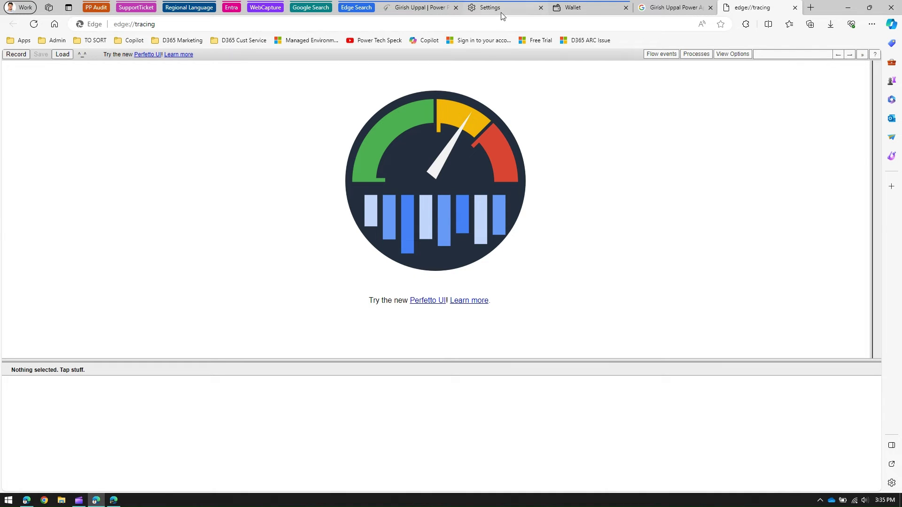
- Return to the personal website's tab, look up "window" commands in the Command Palette, and dismiss it
left_click(420, 8)
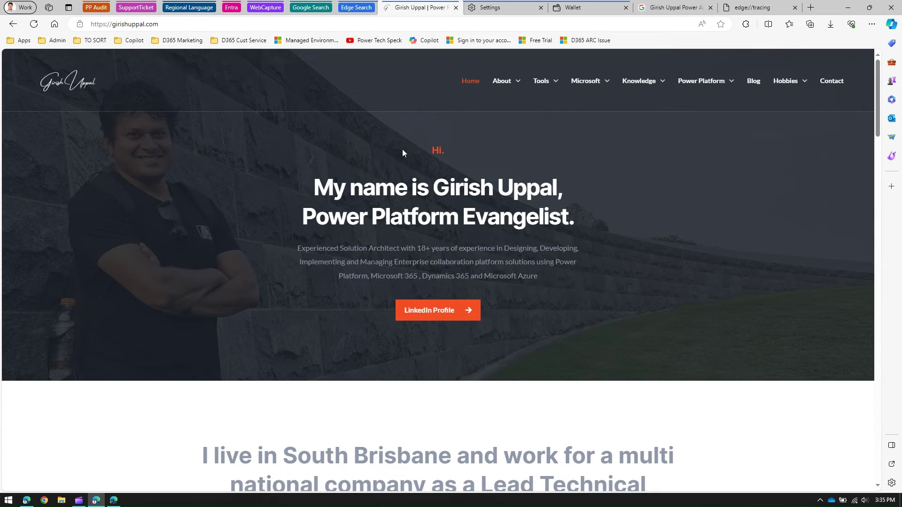
key("ctrl+q")
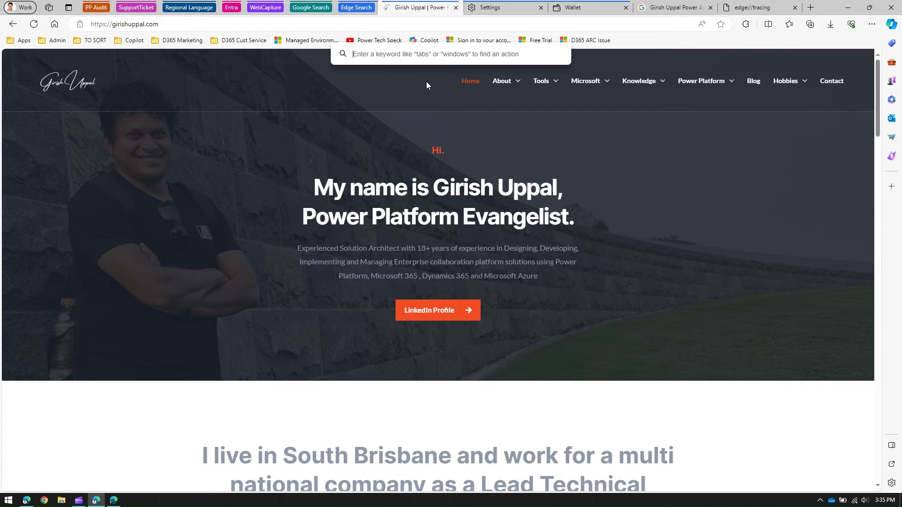
type("w")
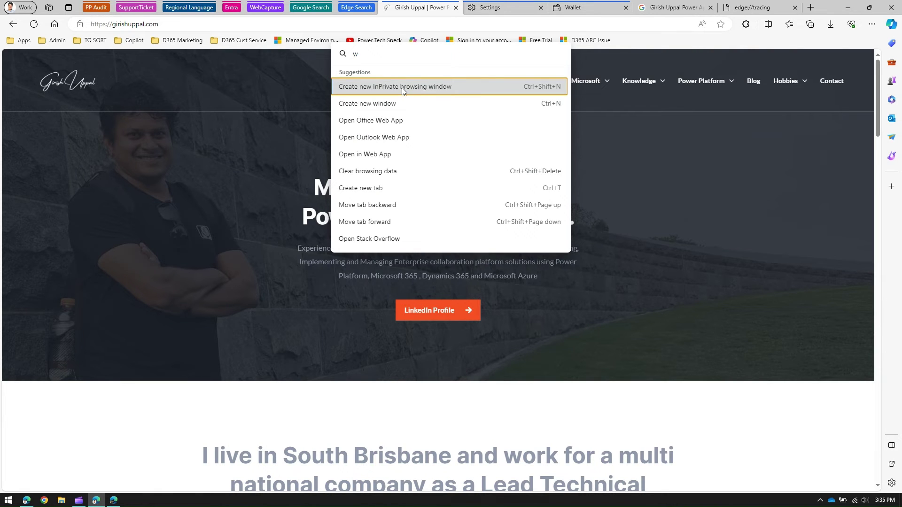
type("indow")
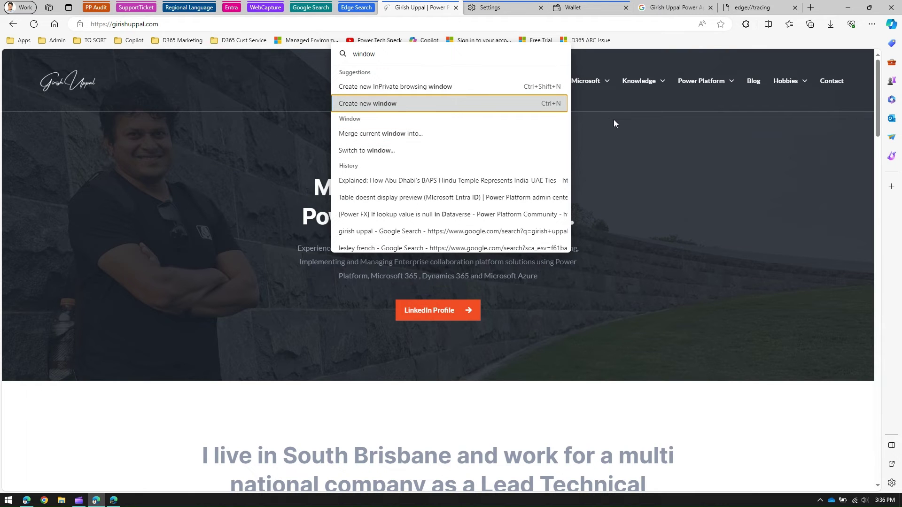
left_click(633, 123)
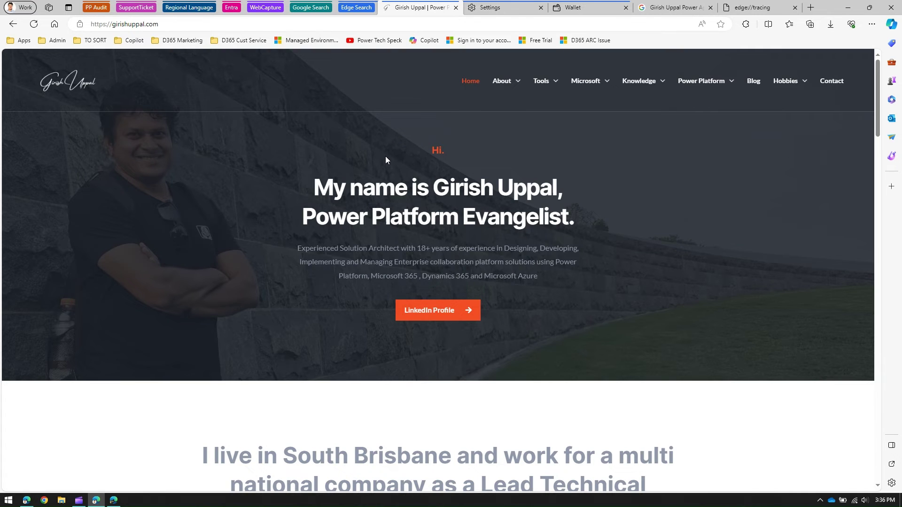
- Search the Command Palette for "hist" to review the history commands and entries
key("ctrl+shift+space")
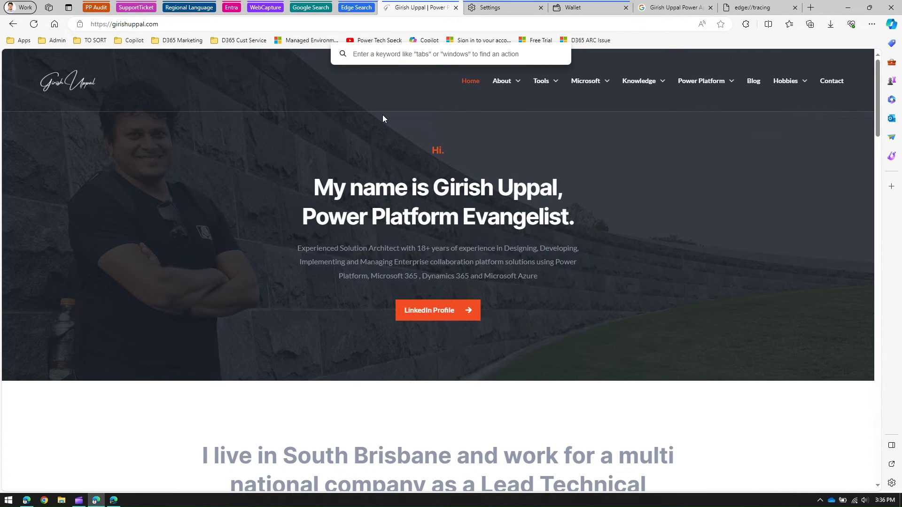
type("h")
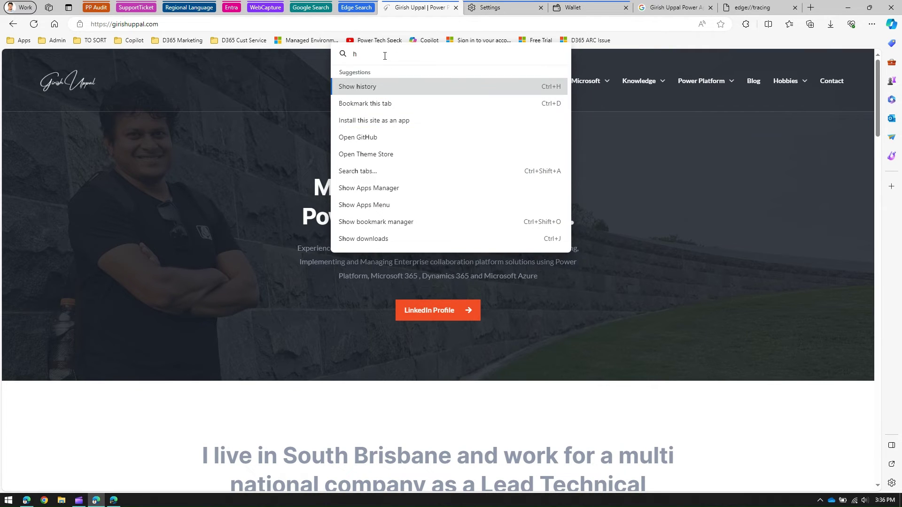
type("ist")
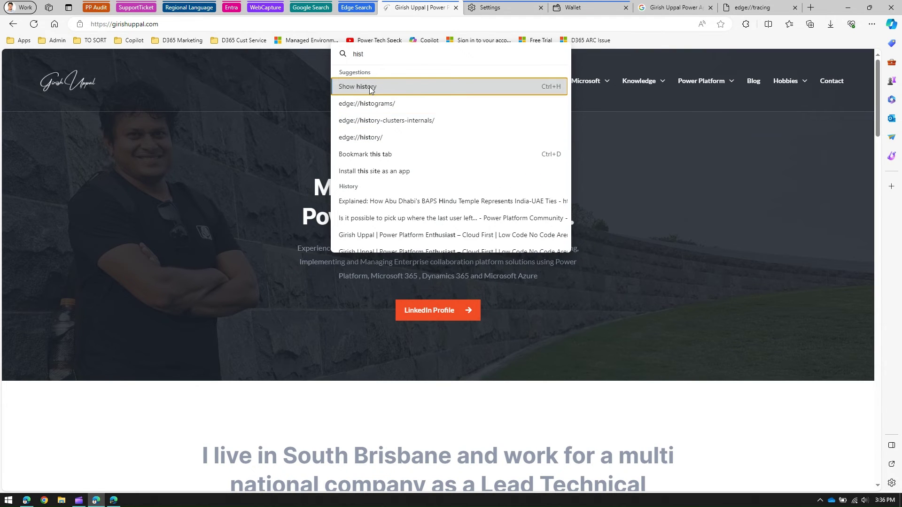
- Replace the Command Palette search with "console" and run Panel: Show Console from the DevTools commands
left_click(342, 56)
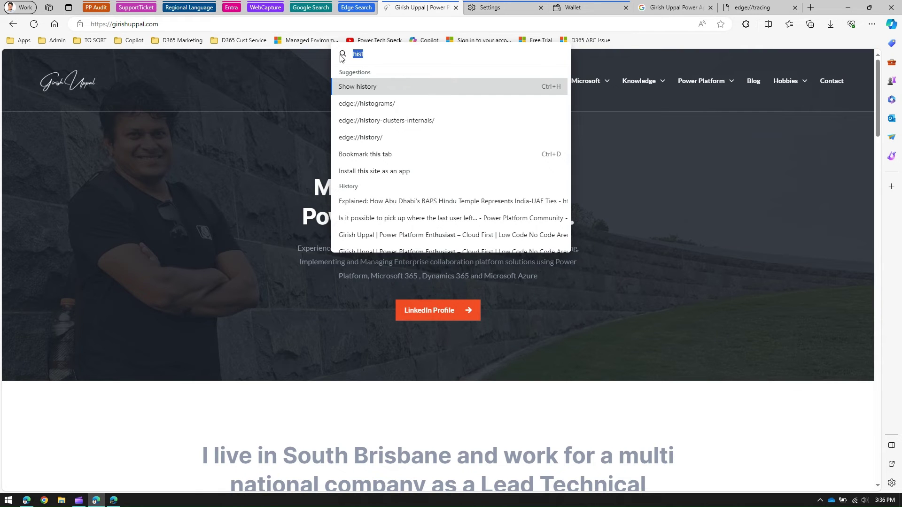
key("BackSpace")
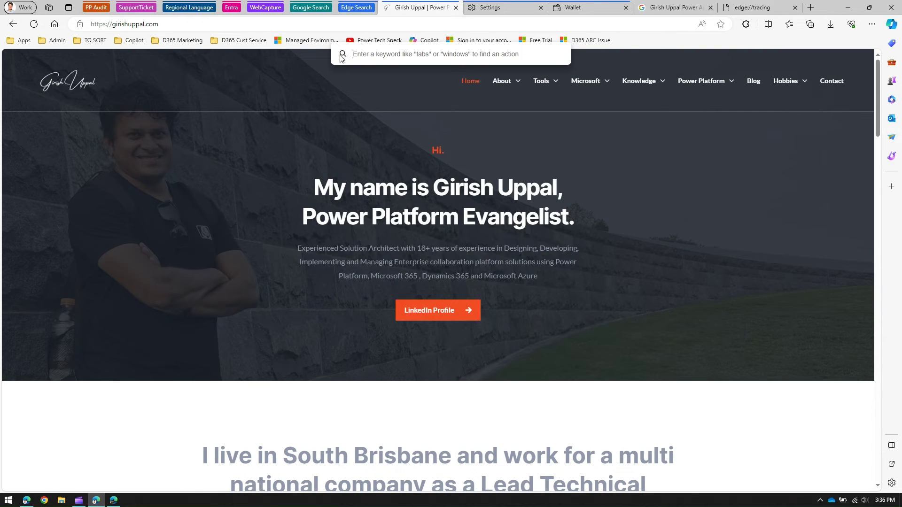
type("consol")
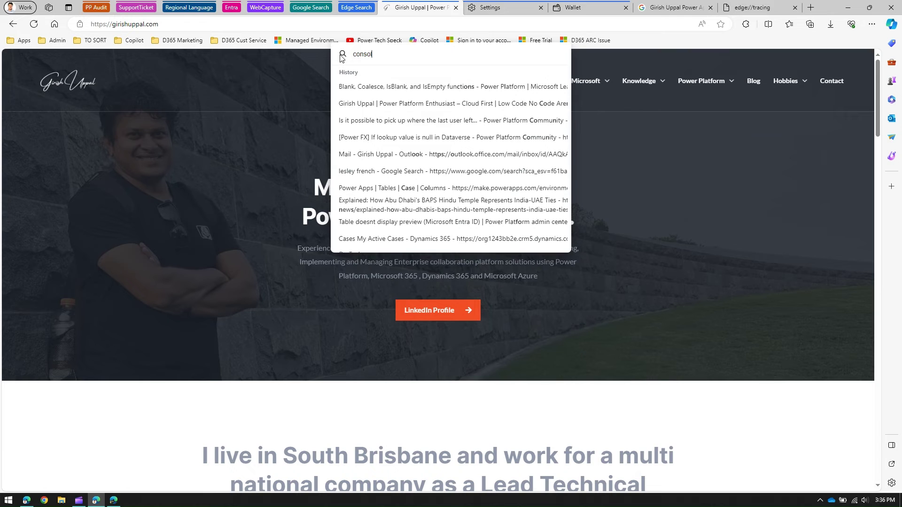
type("e")
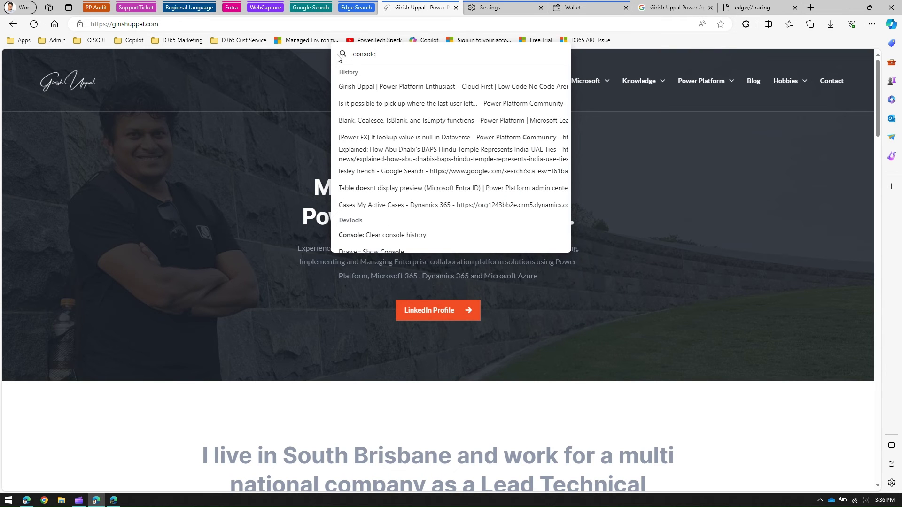
scroll(540, 191, "down", 1)
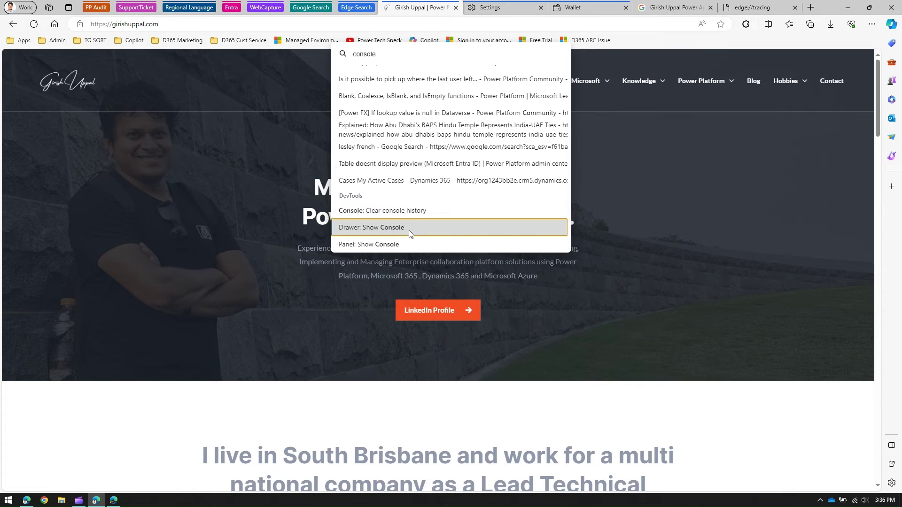
left_click(388, 244)
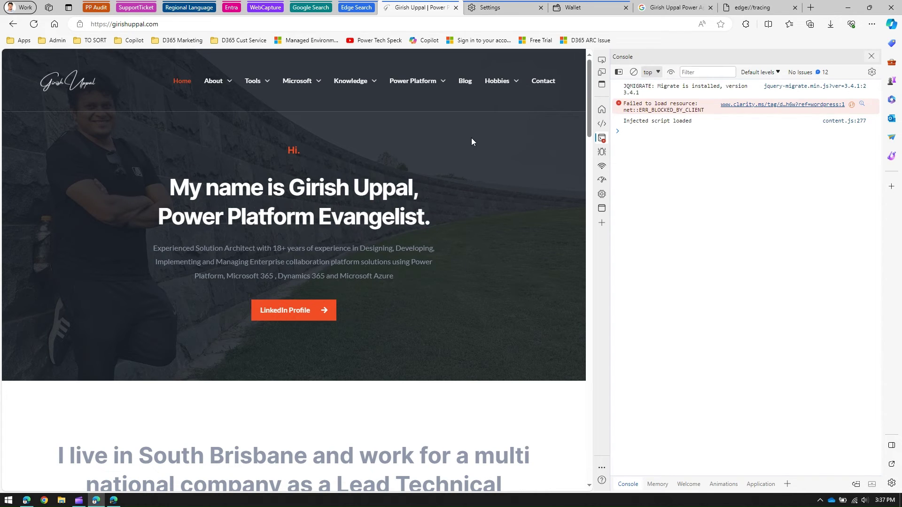
- Close the DevTools console, find "reload" in the Command Palette, and run Reload on the website
left_click(872, 57)
key("ctrl+q")
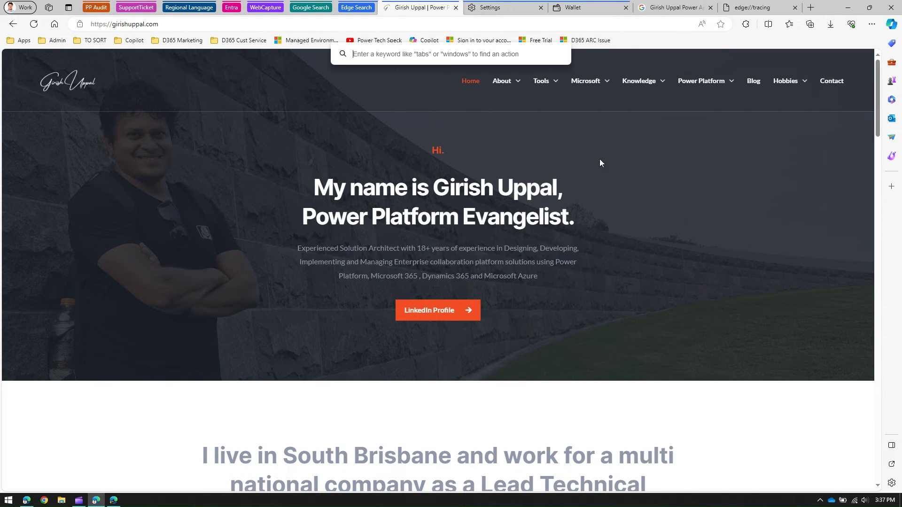
type("re")
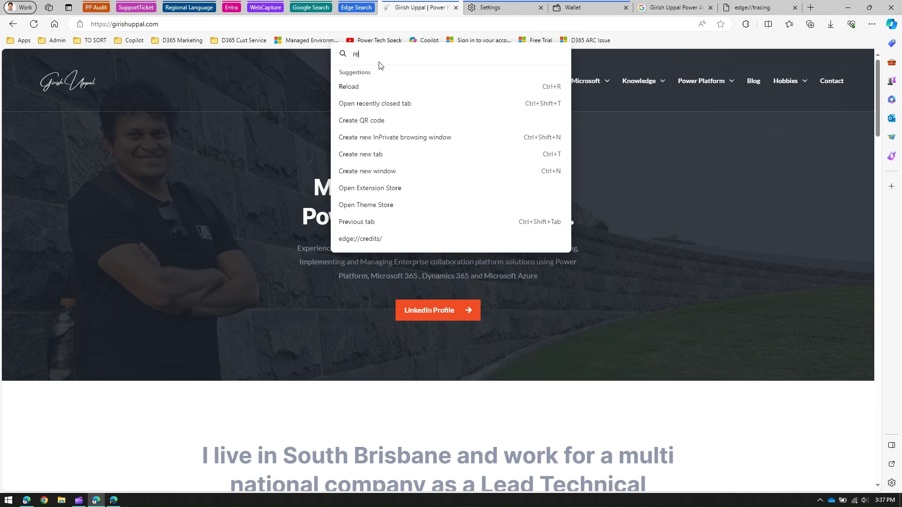
type("load")
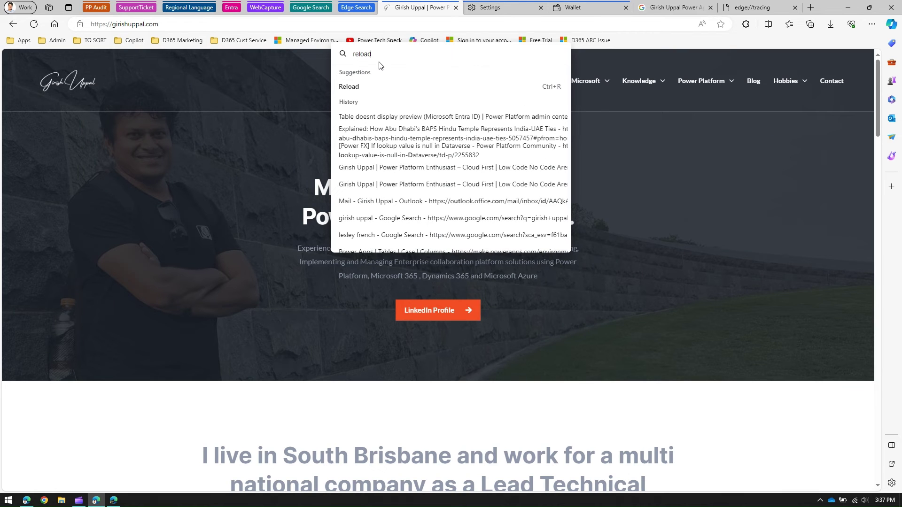
left_click(365, 86)
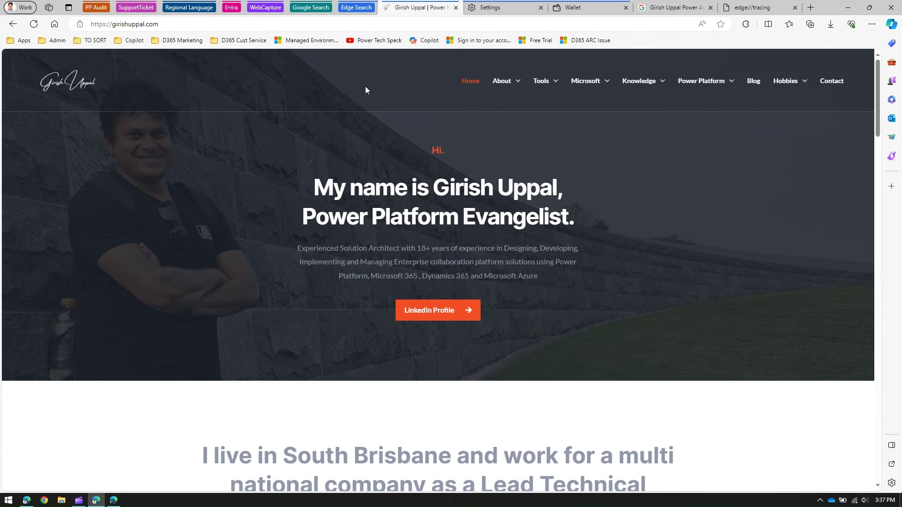
- Search the Command Palette for "recen", review the Open recently closed tab and window-merging commands, and dismiss it
key("ctrl+shift+space")
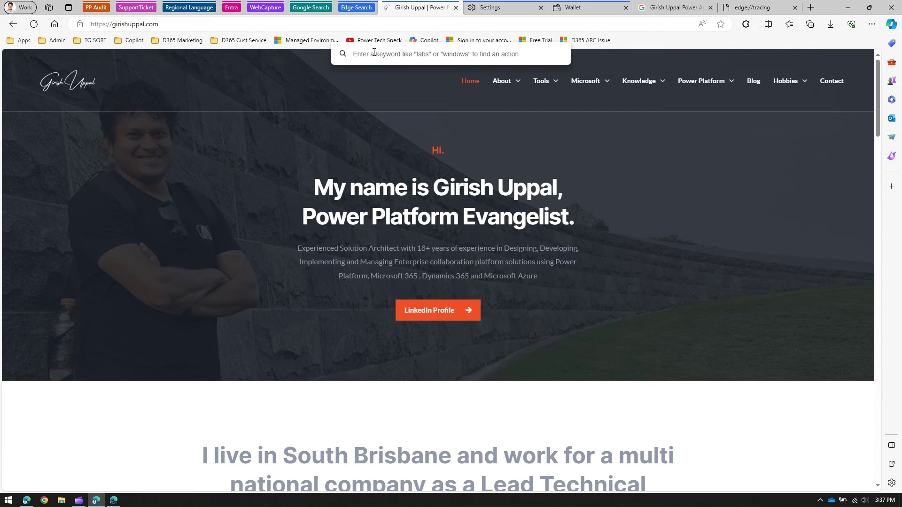
type("re")
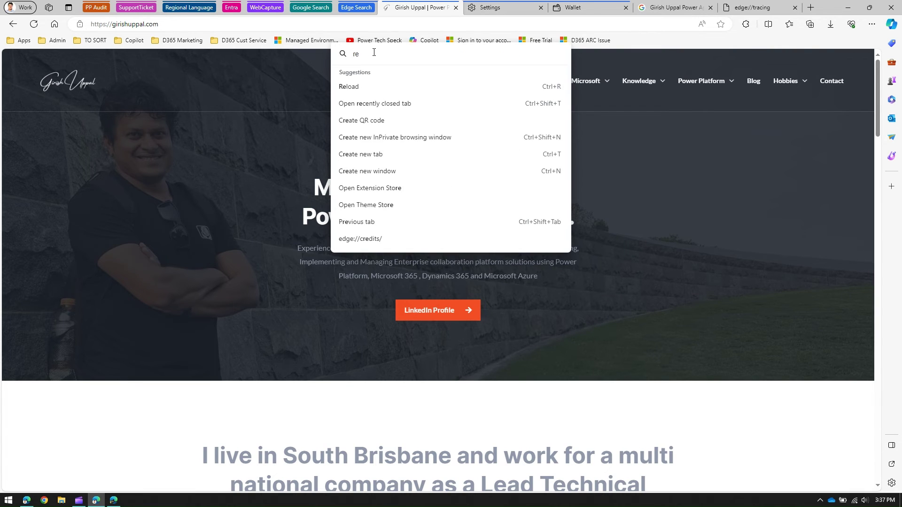
type("cen")
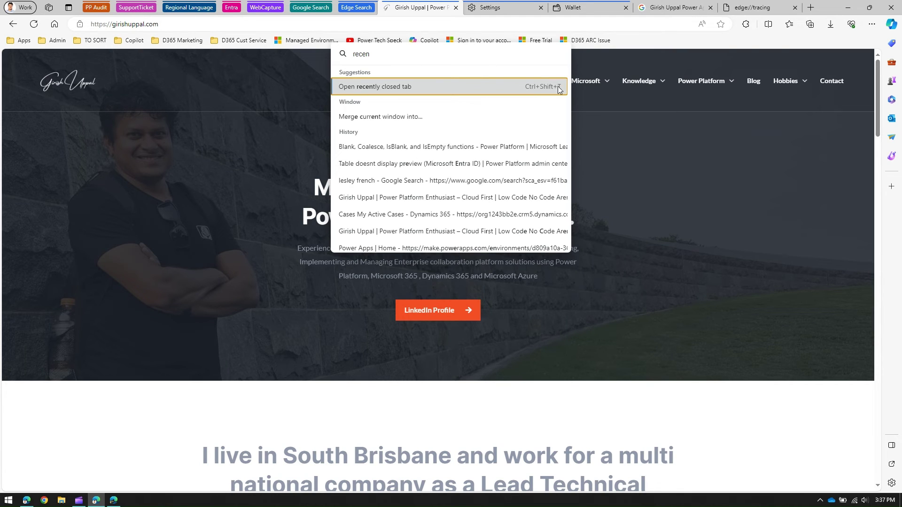
key("Down")
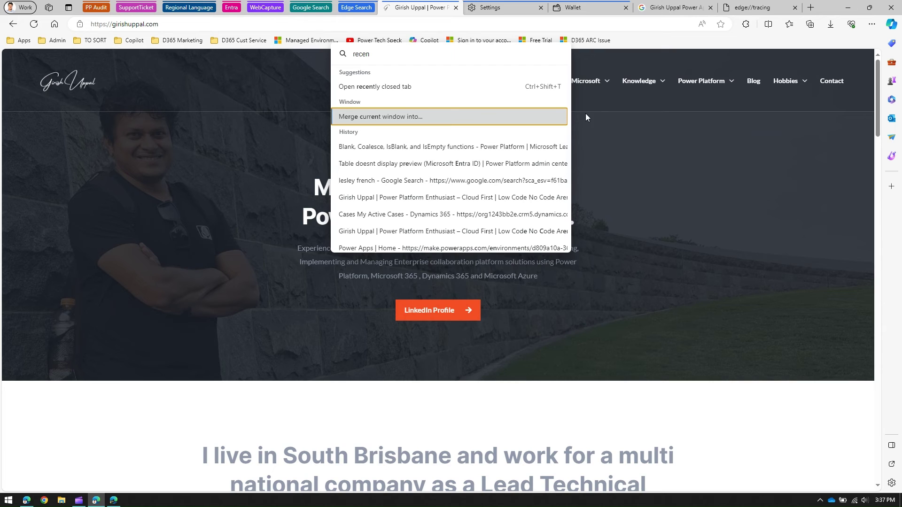
key("Escape")
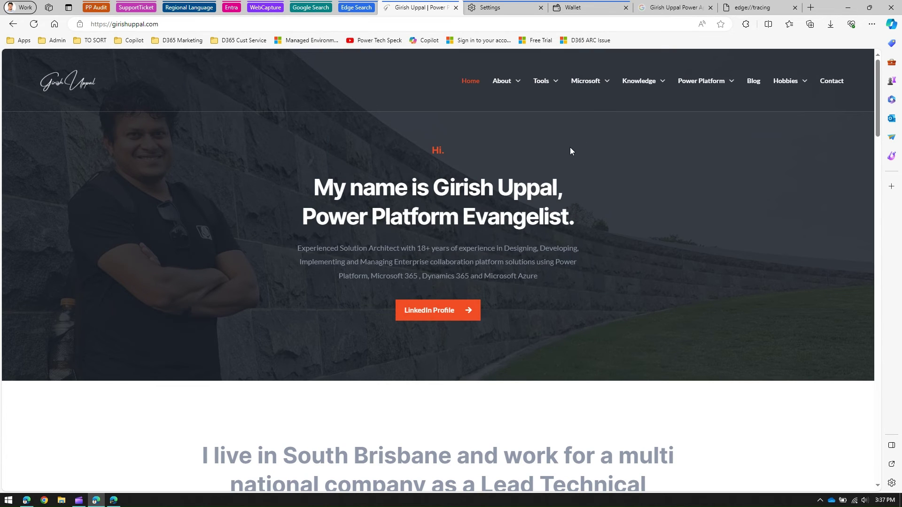
- Search the Command Palette for "down", run Show downloads to view the recent downloads, and close the list
key("ctrl+q")
type("down")
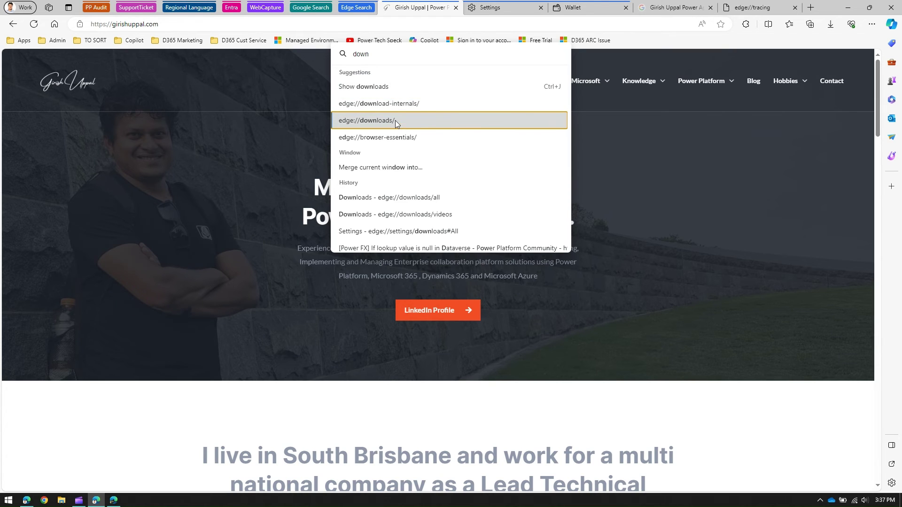
left_click(374, 87)
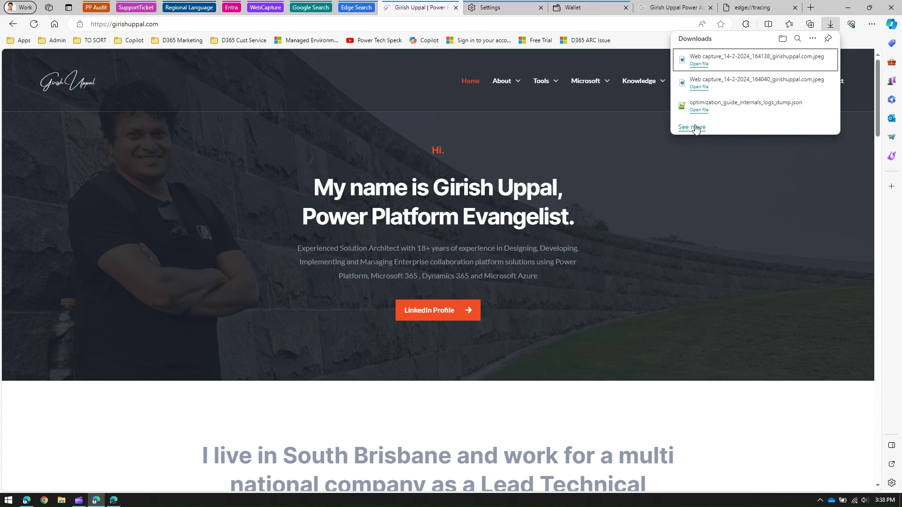
left_click(656, 165)
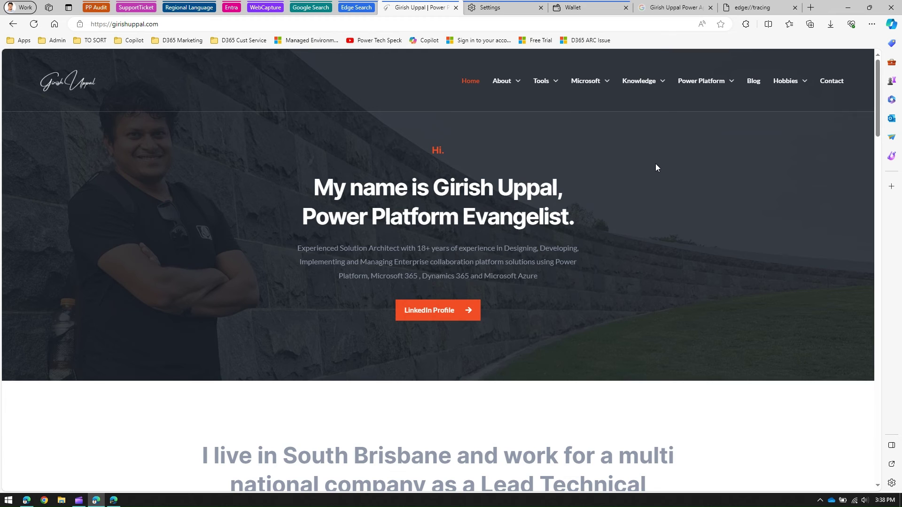
- Find "qr" in the Command Palette, create a QR code for the website, copy it, and close the QR code
key("ctrl+shift+space")
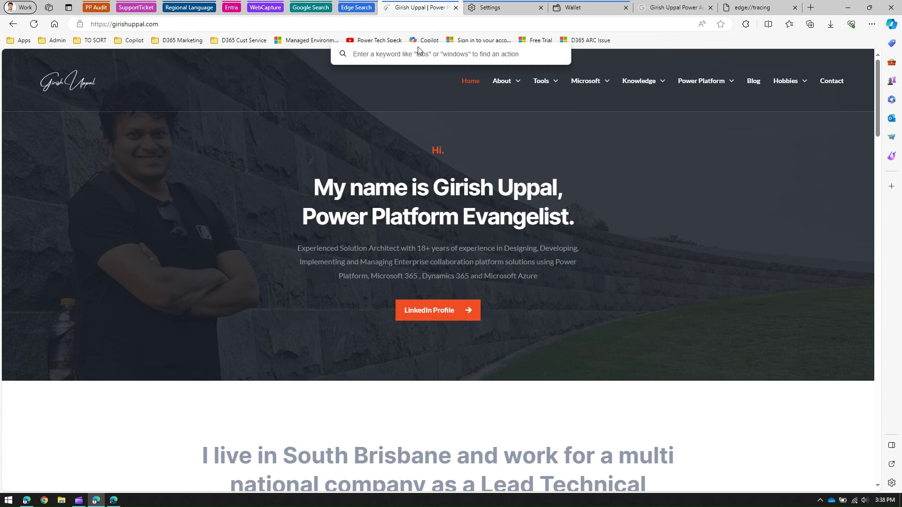
type("qr")
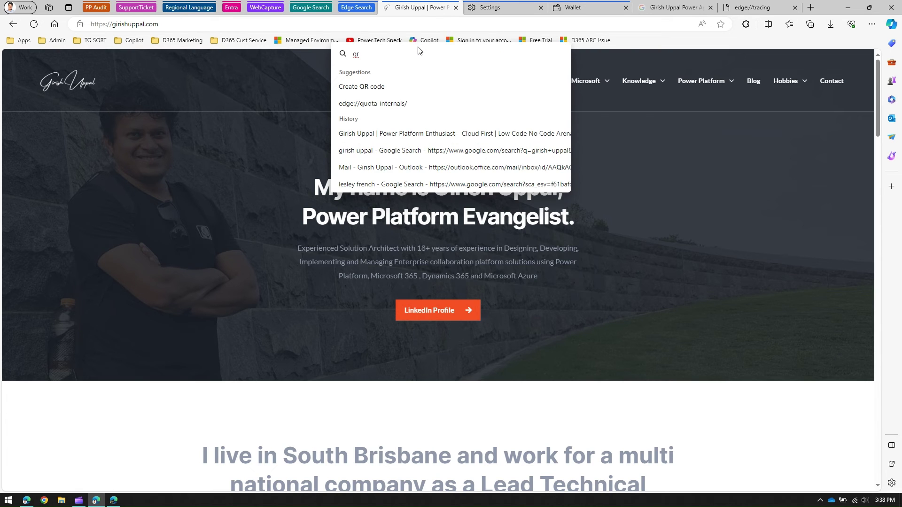
left_click(377, 85)
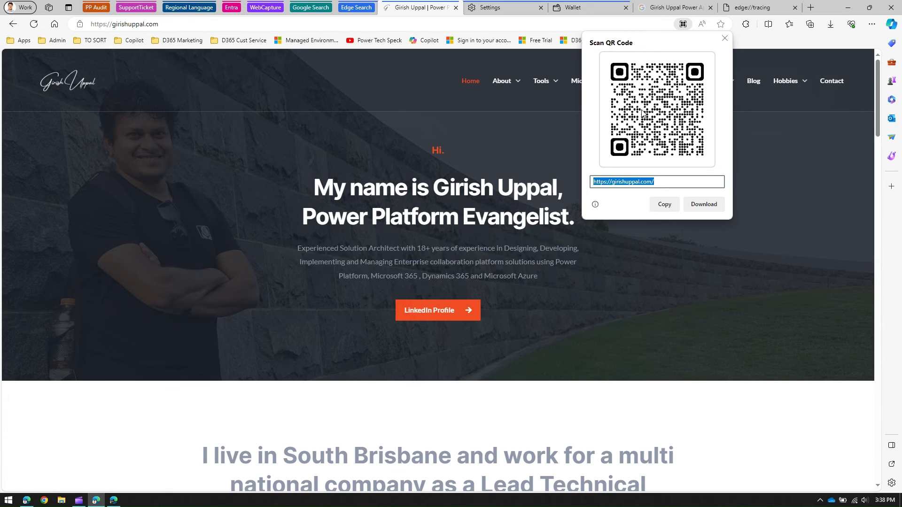
left_click(664, 207)
left_click(725, 39)
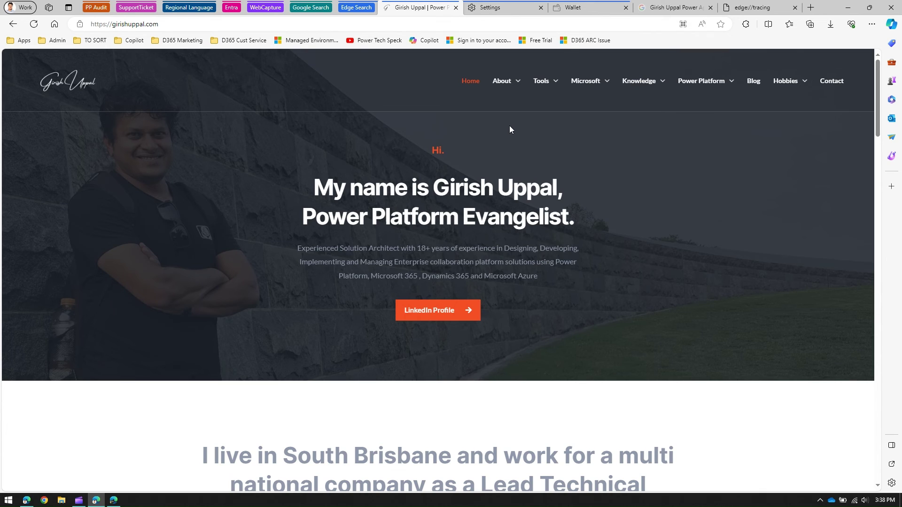
- Show and dismiss the empty Command Palette twice, and locate its entry among the browser's additional tools
key("ctrl+shift+space")
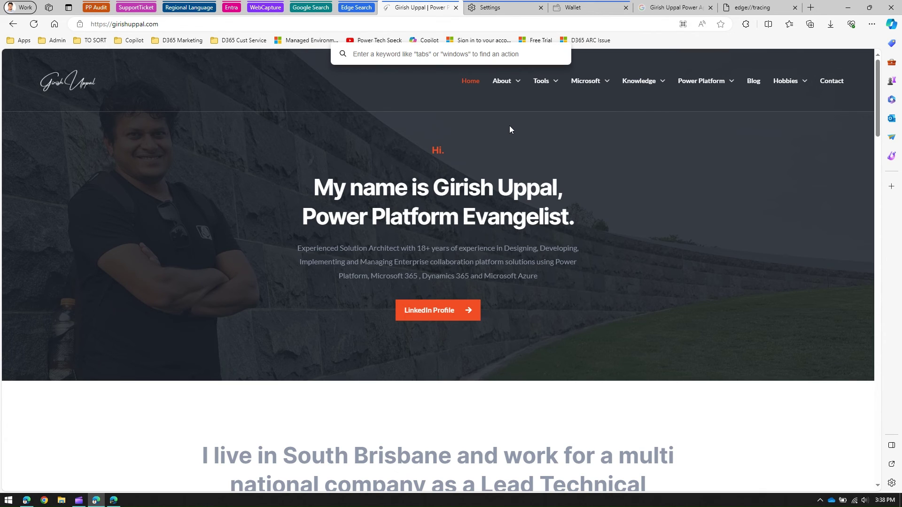
key("Escape")
key("ctrl+shift+space")
key("Escape")
left_click(872, 24)
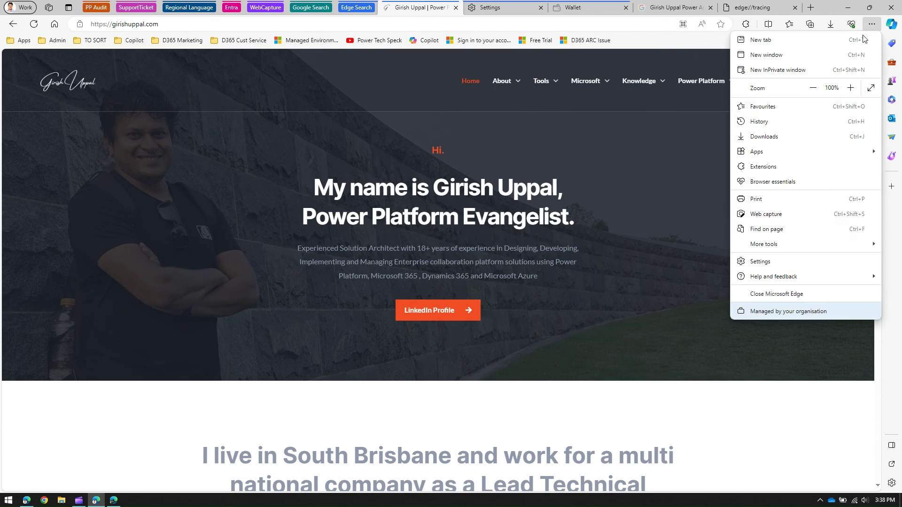
mouse_move(808, 244)
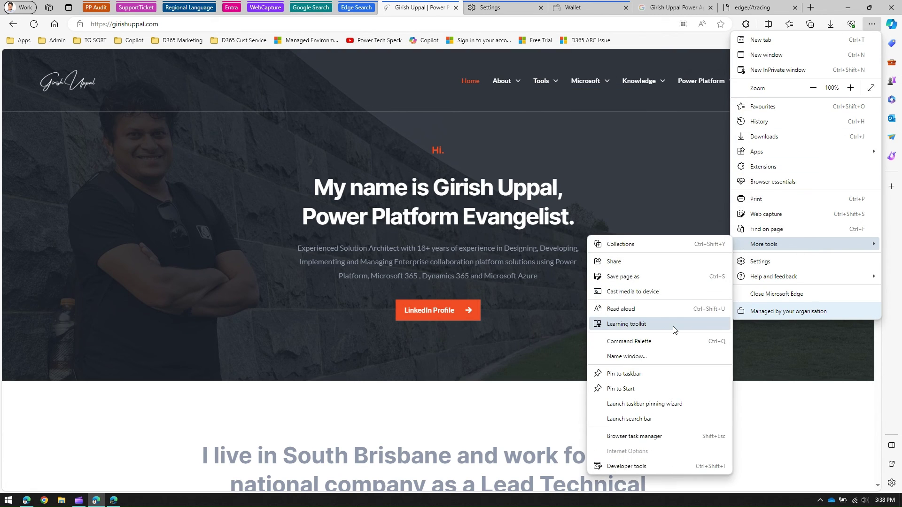
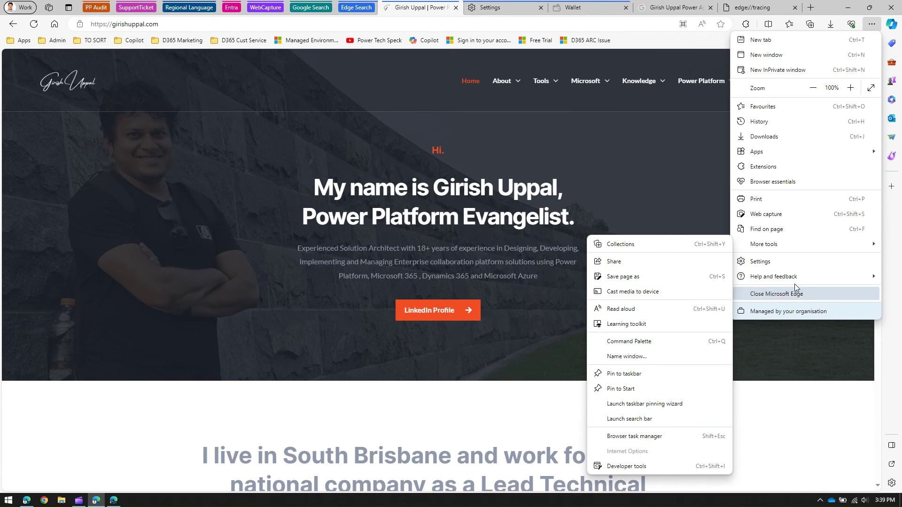
- Search the browser settings for "password", open Passwords in Microsoft Wallet, and point out the saved-password and website search boxes
left_click(792, 262)
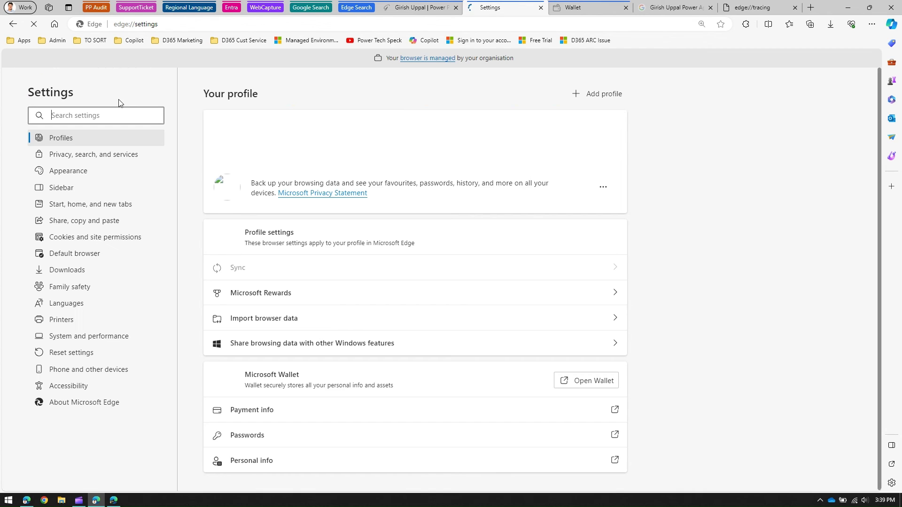
type("password")
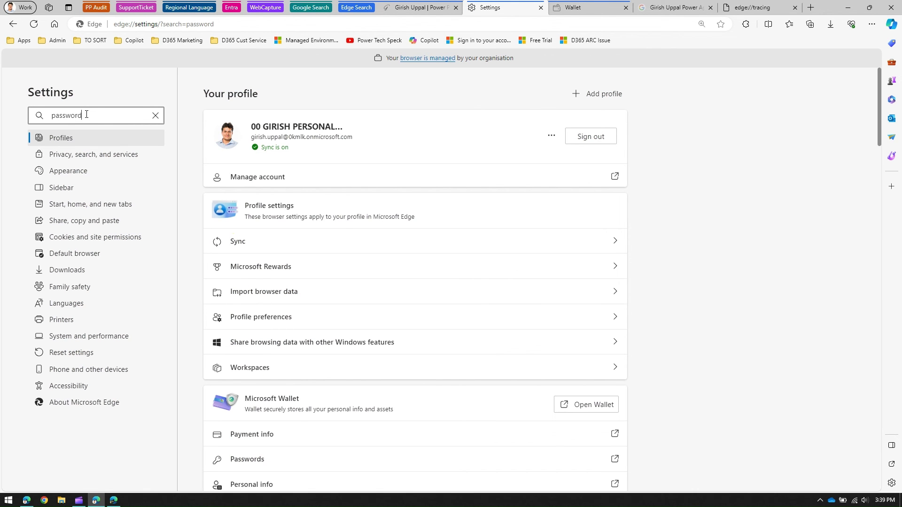
left_click(283, 462)
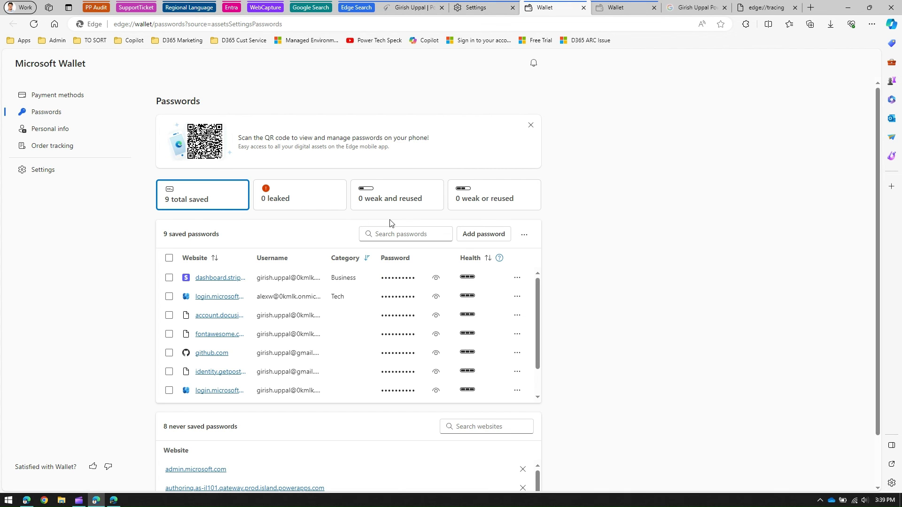
left_click(382, 234)
left_click(462, 426)
- Return to the Settings tab, search the settings for "search", and open Address bar and search
left_click(484, 8)
double_click(87, 114)
type("search")
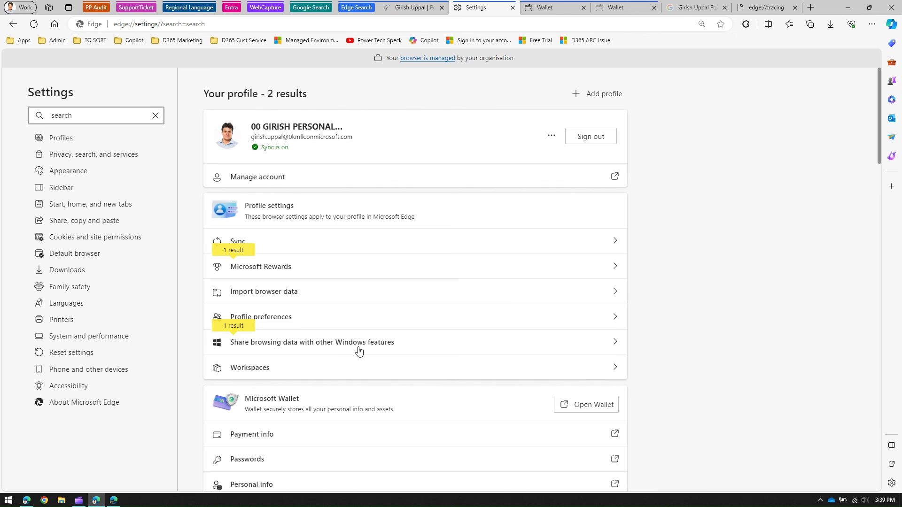
scroll(359, 353, "down", 15)
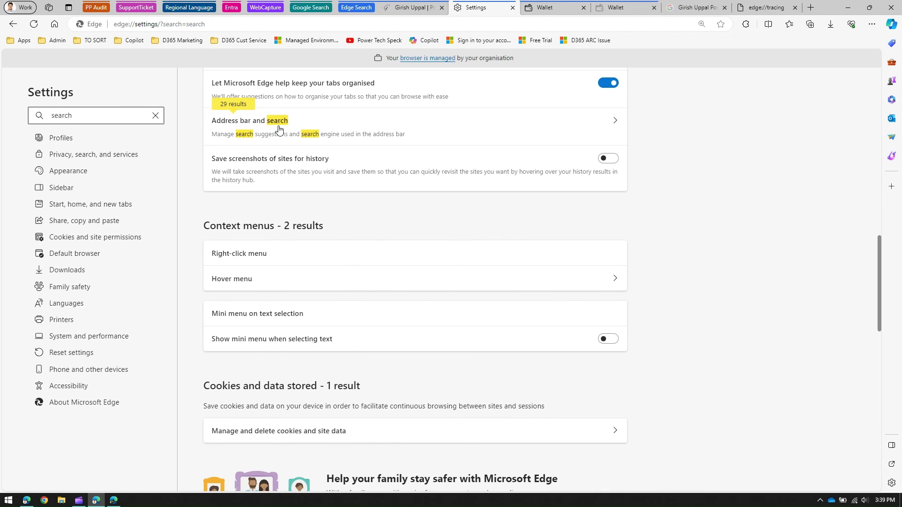
left_click(586, 126)
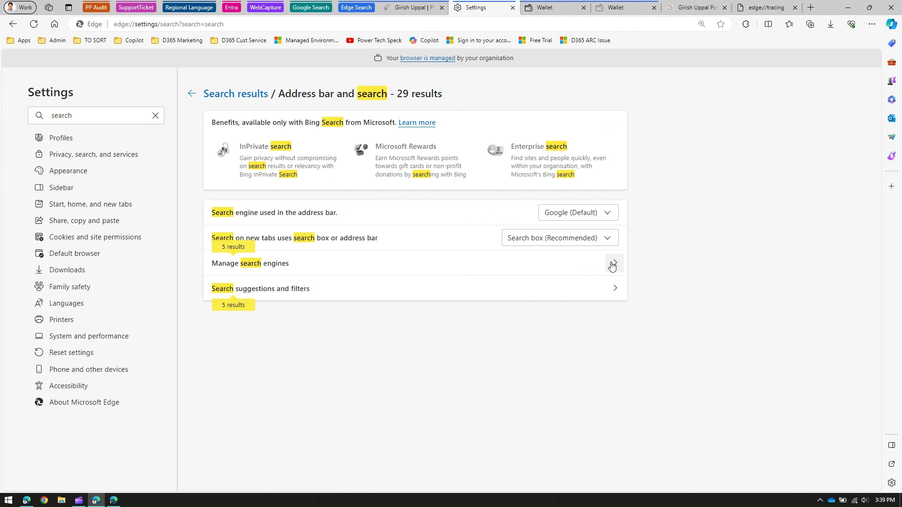
- Review the choices for the address bar's search engine and for searching on new tabs, and return to the personal website's tab
left_click(609, 213)
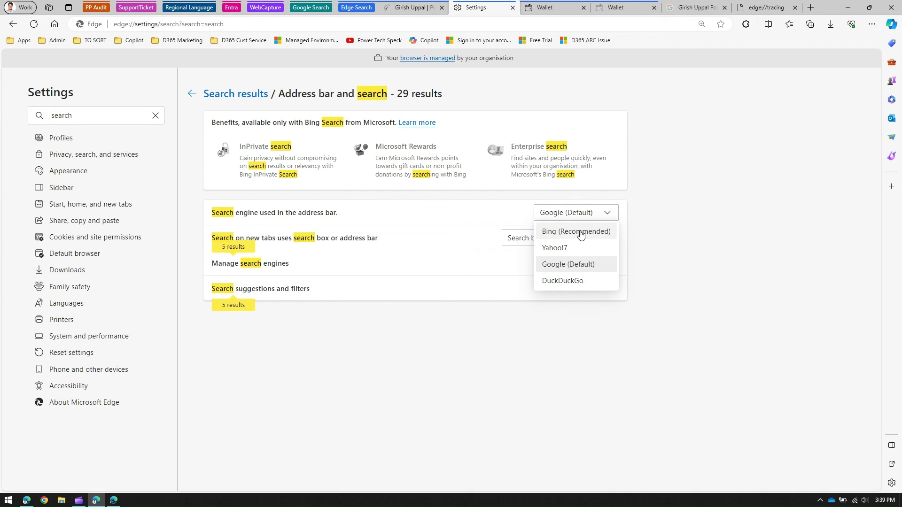
left_click(674, 226)
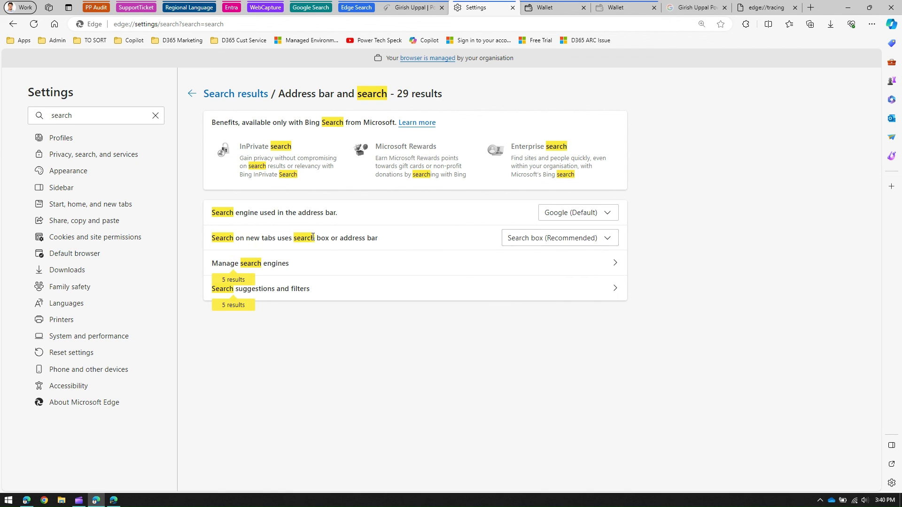
left_click(545, 239)
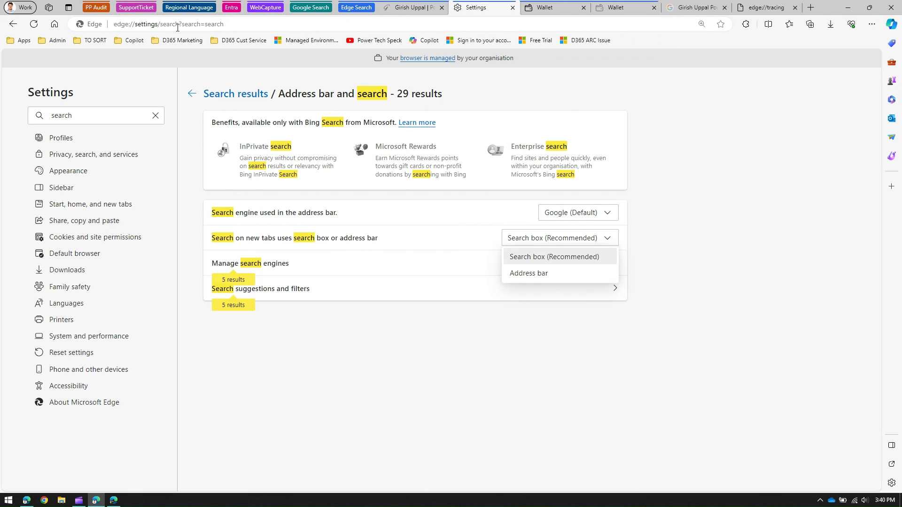
left_click(326, 356)
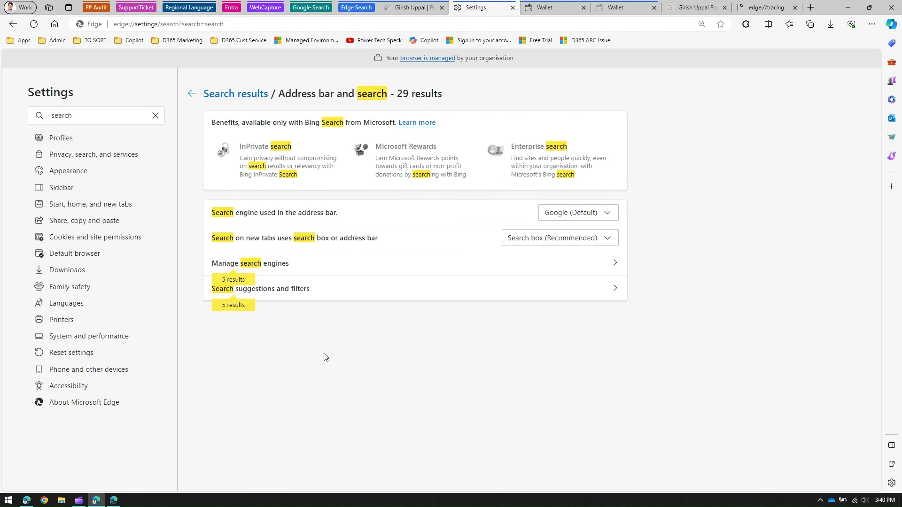
left_click(413, 8)
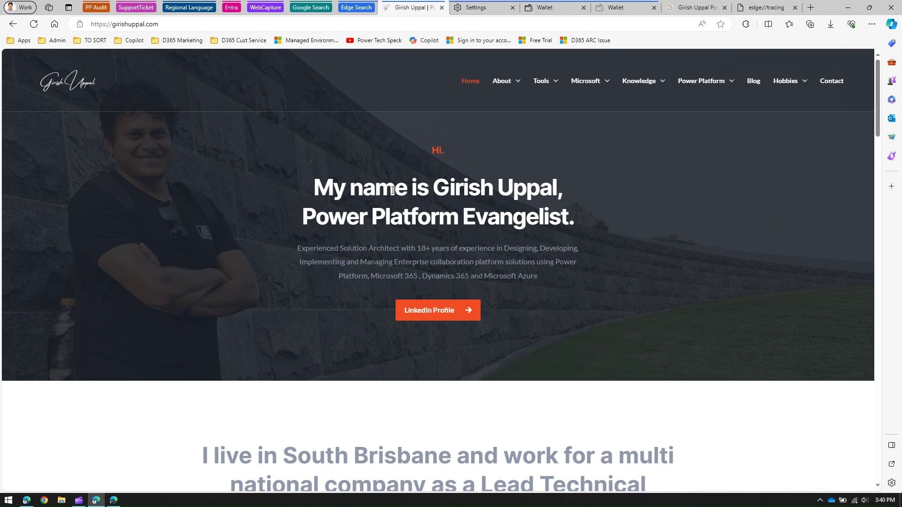